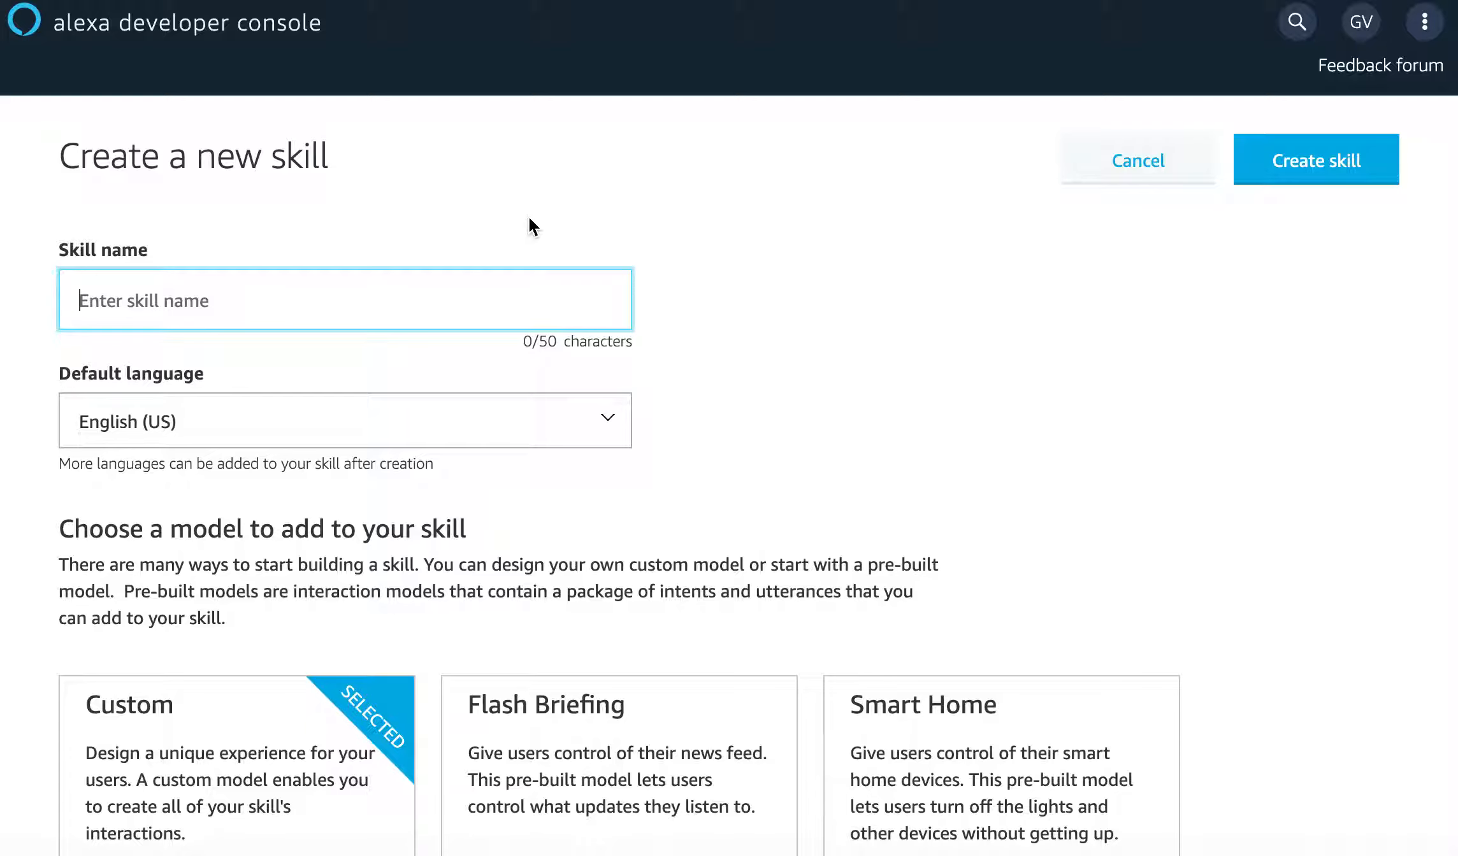
Step: Name the new skill "coffee maker" and review the available interaction models, keeping the Custom model
type("coffee ")
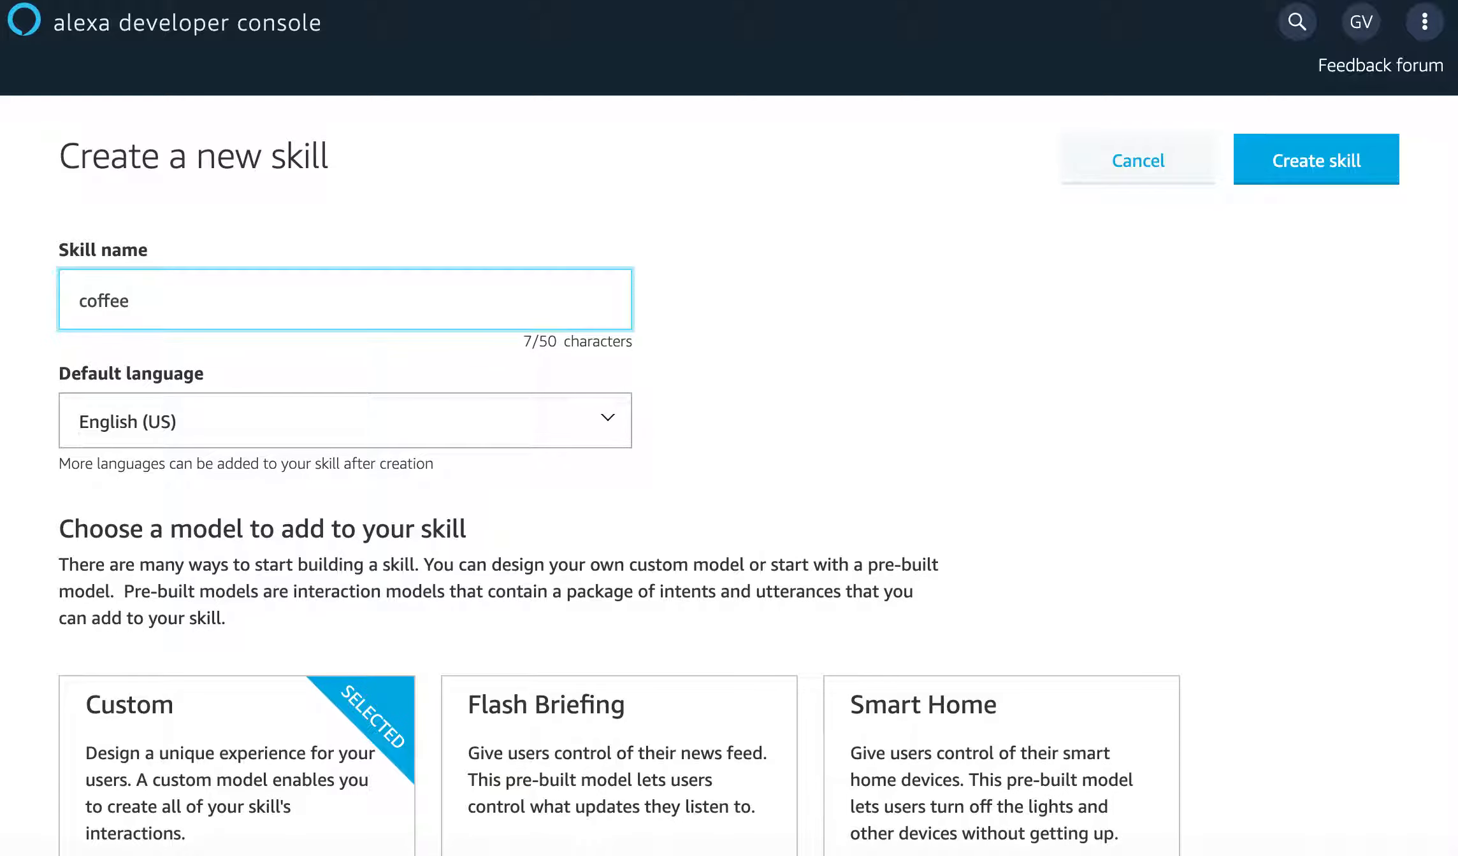
type("maker")
scroll(879, 397, "down", 10)
scroll(880, 396, "up", 7)
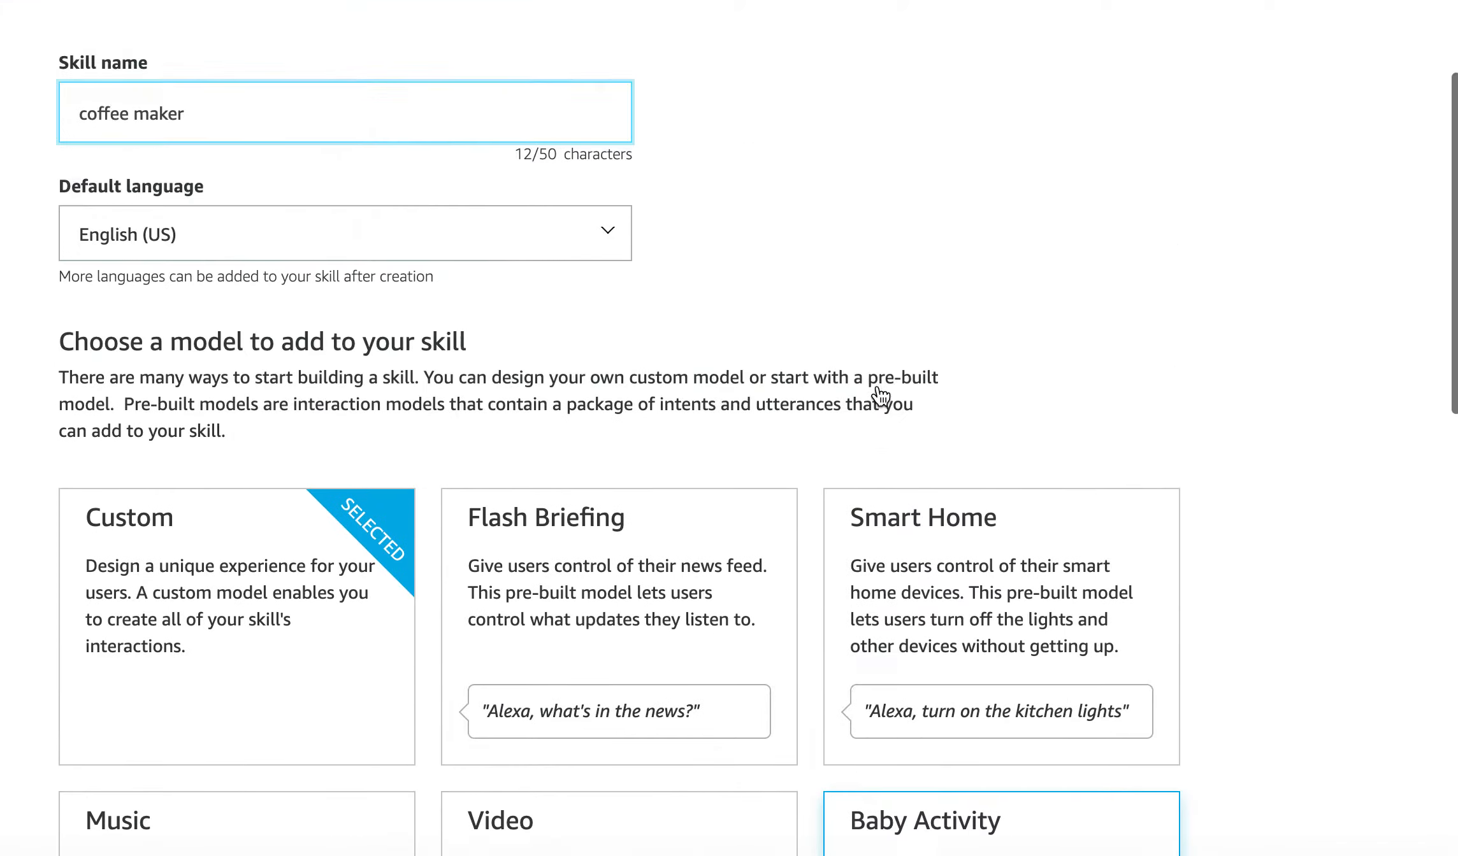
scroll(877, 384, "down", 3)
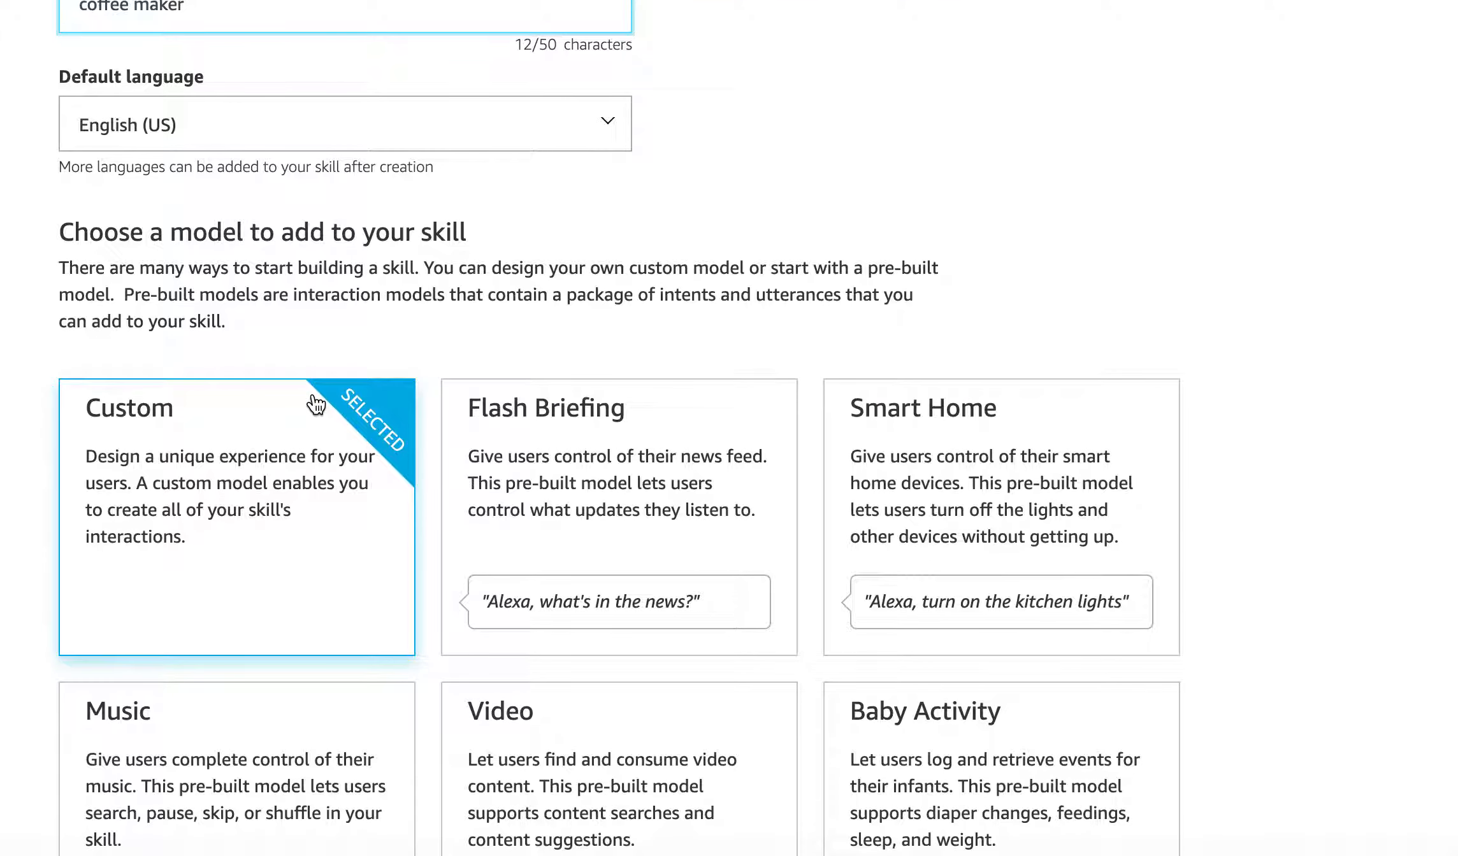
scroll(316, 404, "down", 1)
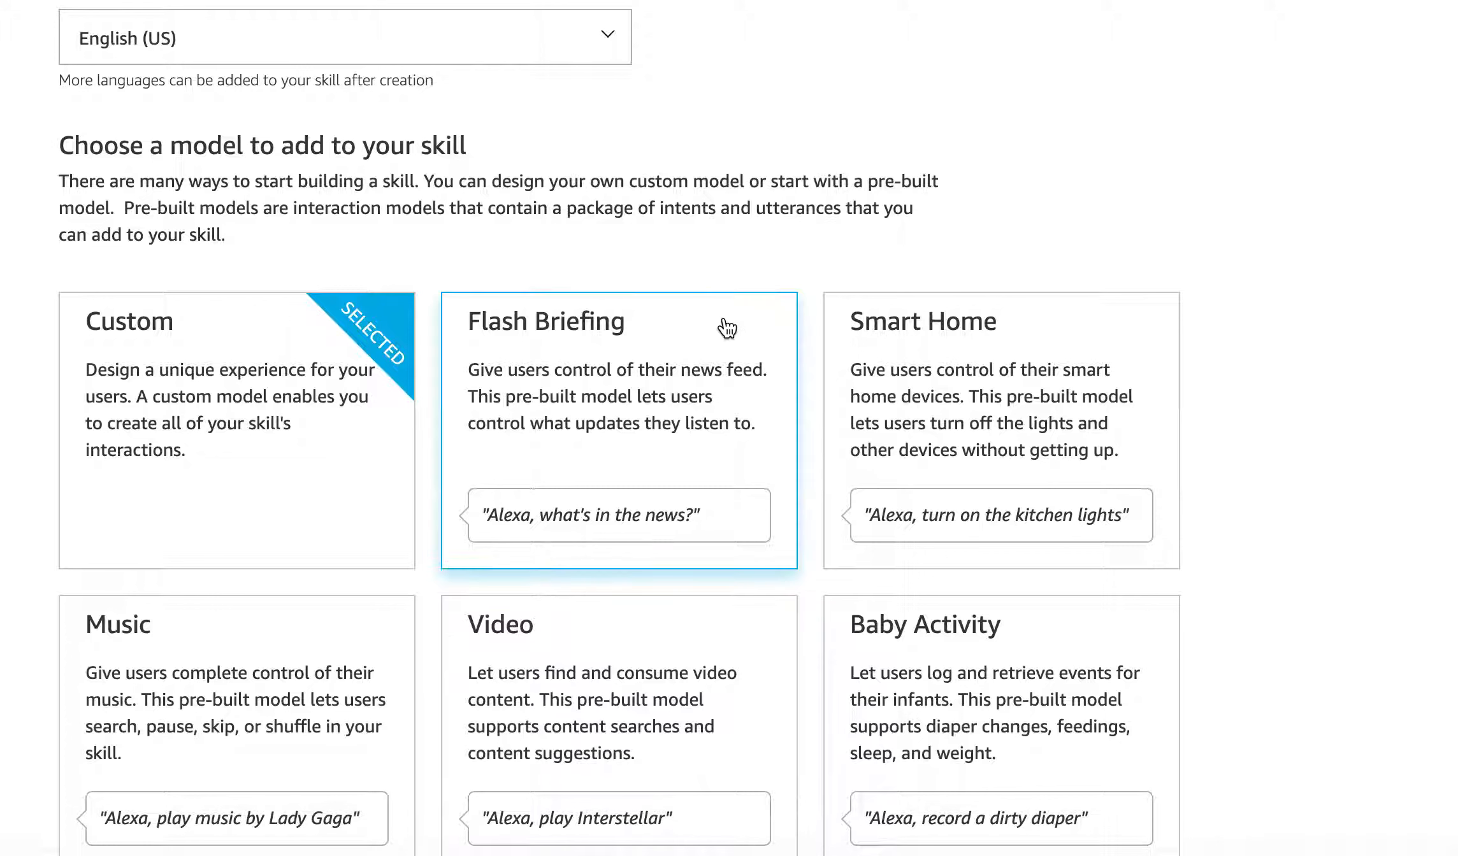
scroll(763, 451, "down", 1)
Step: Choose Alexa-Hosted (Node.js) as the backend hosting method, create the skill and dismiss the build notification
scroll(763, 451, "down", 8)
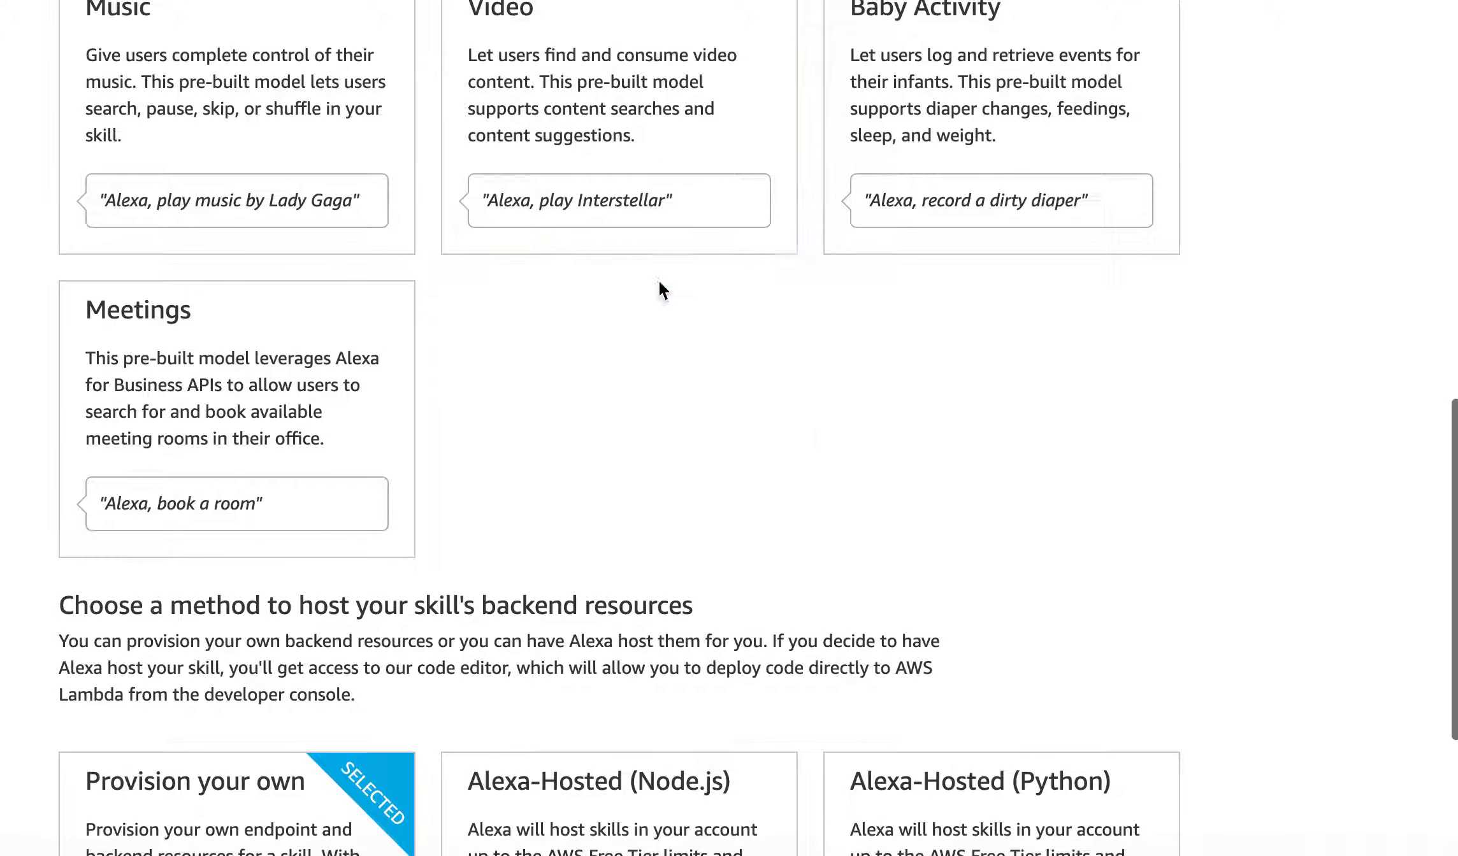
scroll(817, 446, "down", 4)
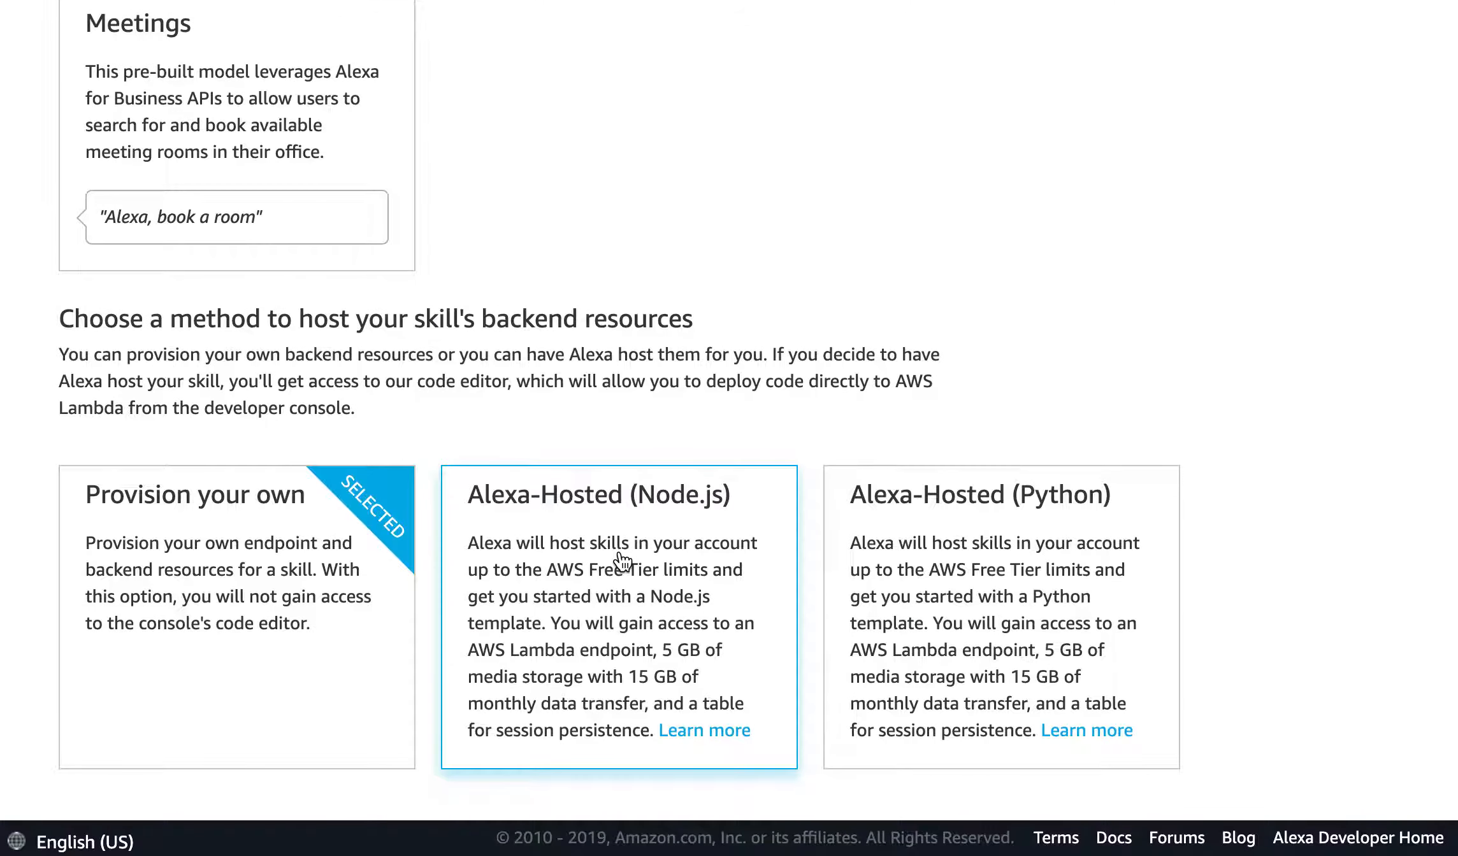
left_click(621, 561)
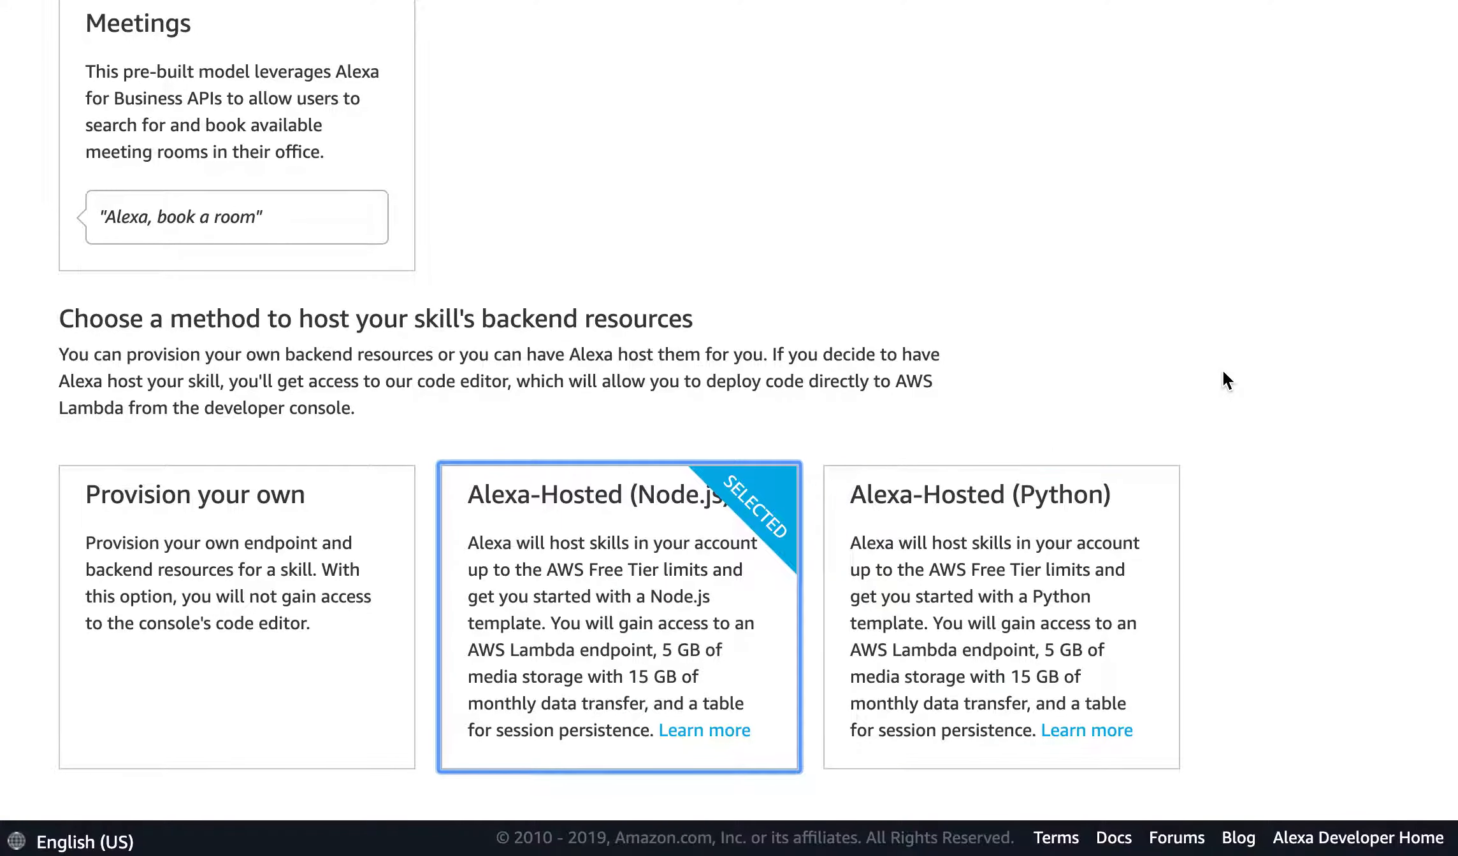
scroll(1222, 373, "up", 15)
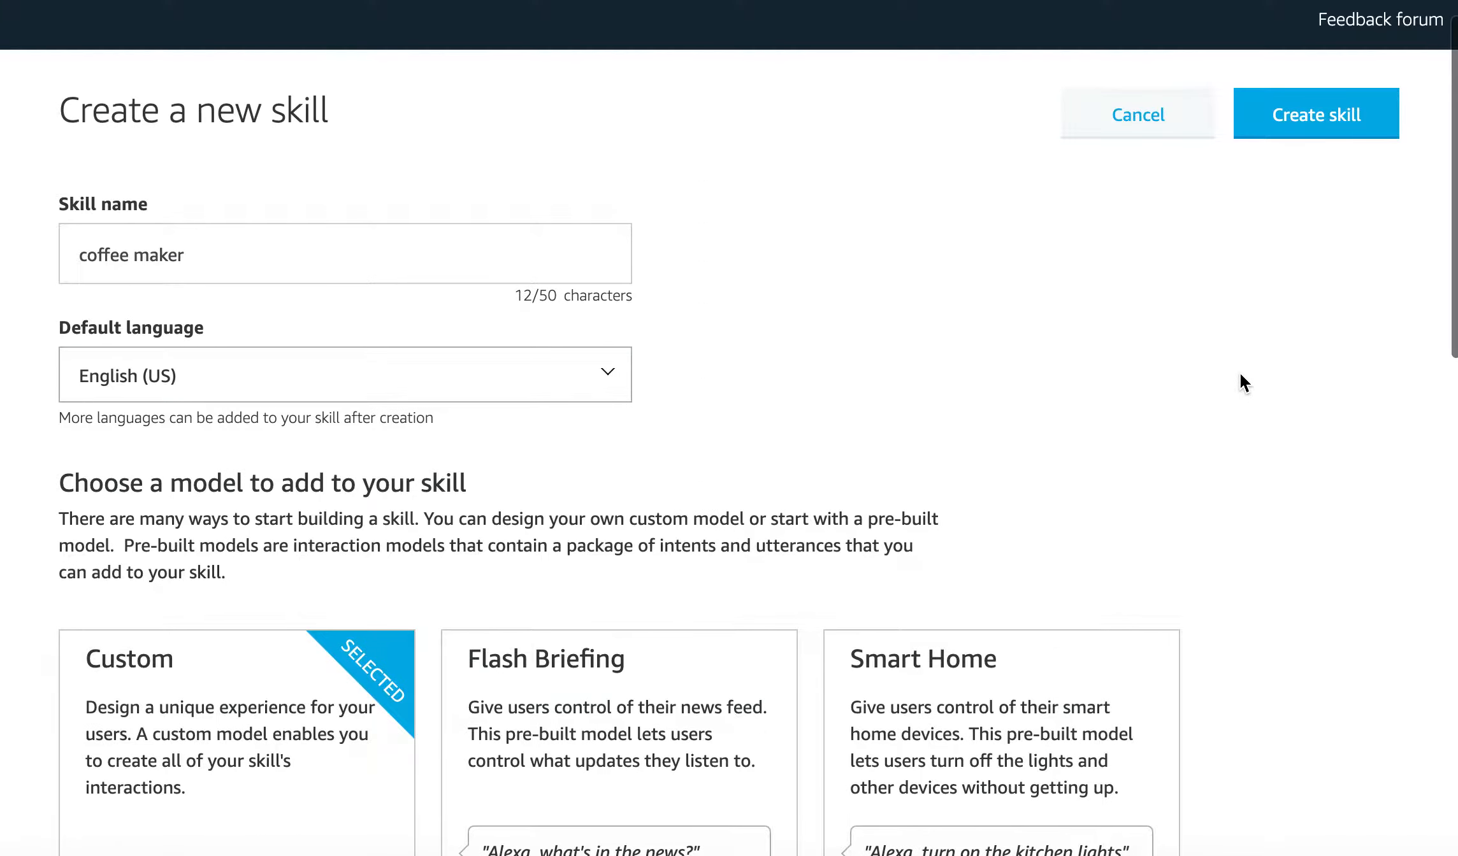
left_click(1342, 115)
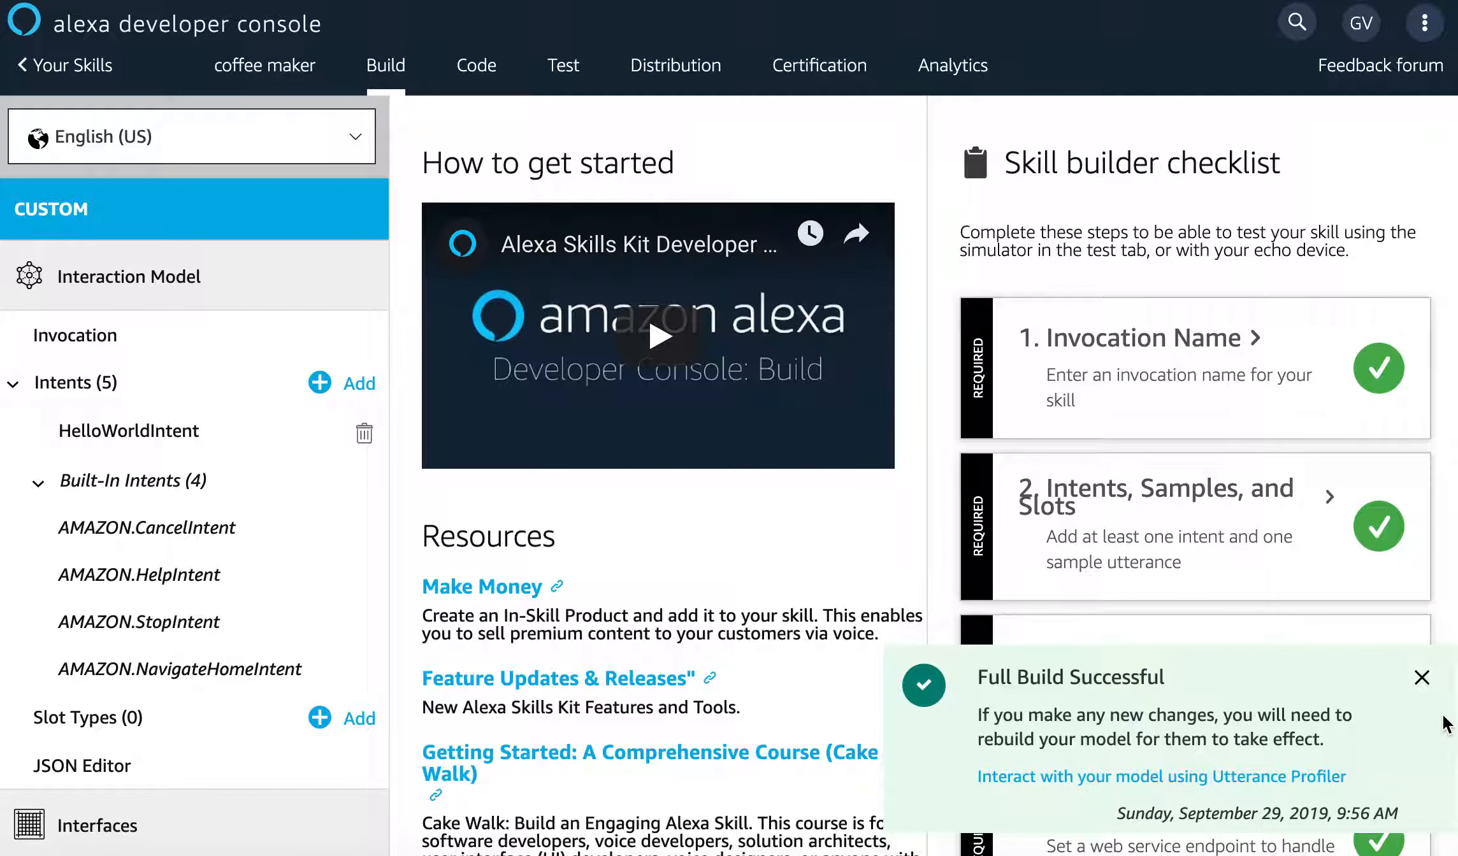
left_click(1424, 680)
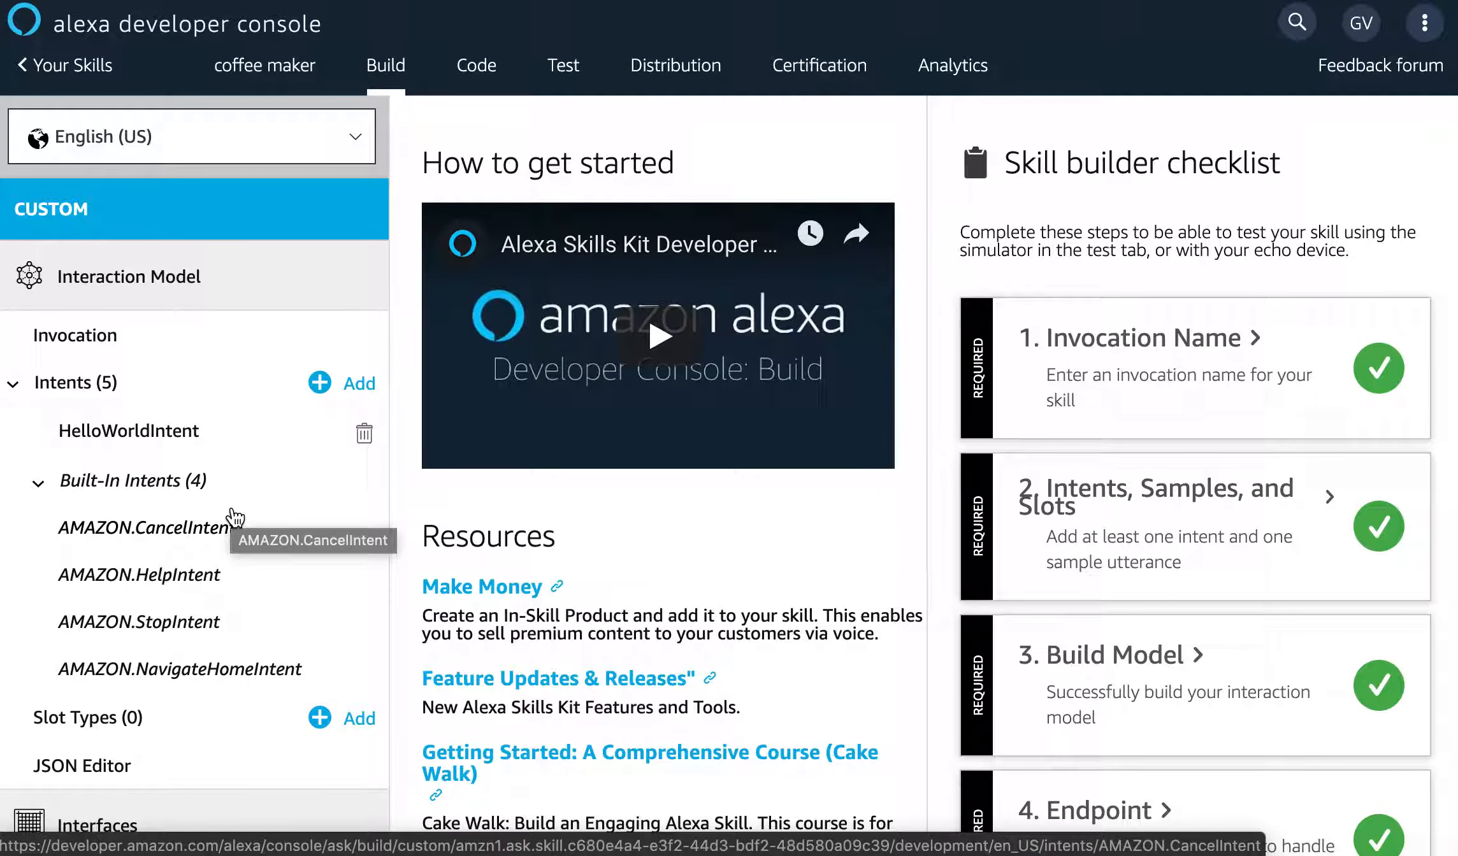
Step: Open HelloWorldIntent and examine its sample utterances
left_click(189, 440)
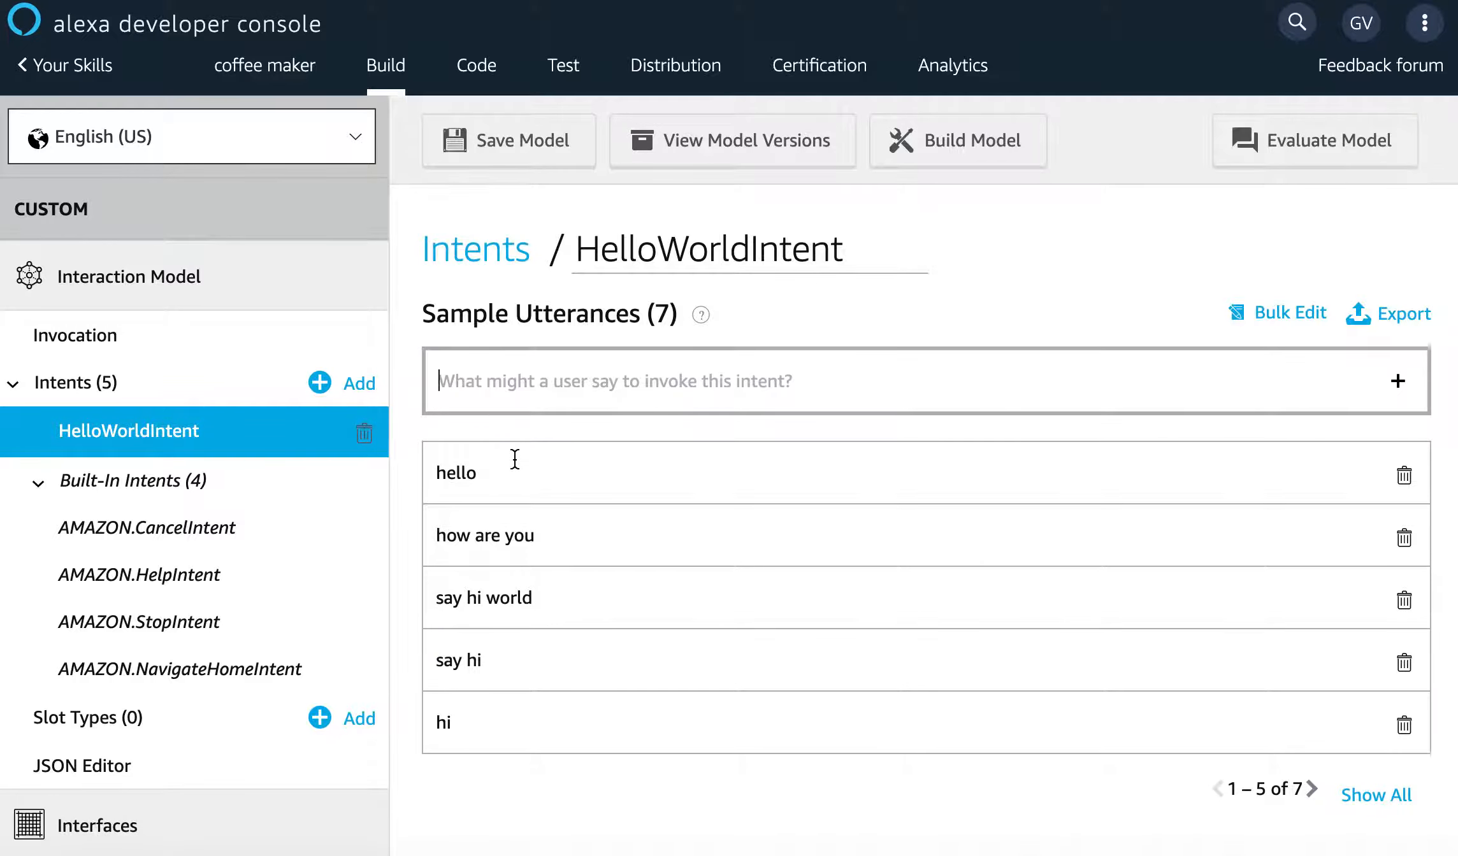
scroll(666, 586, "down", 2)
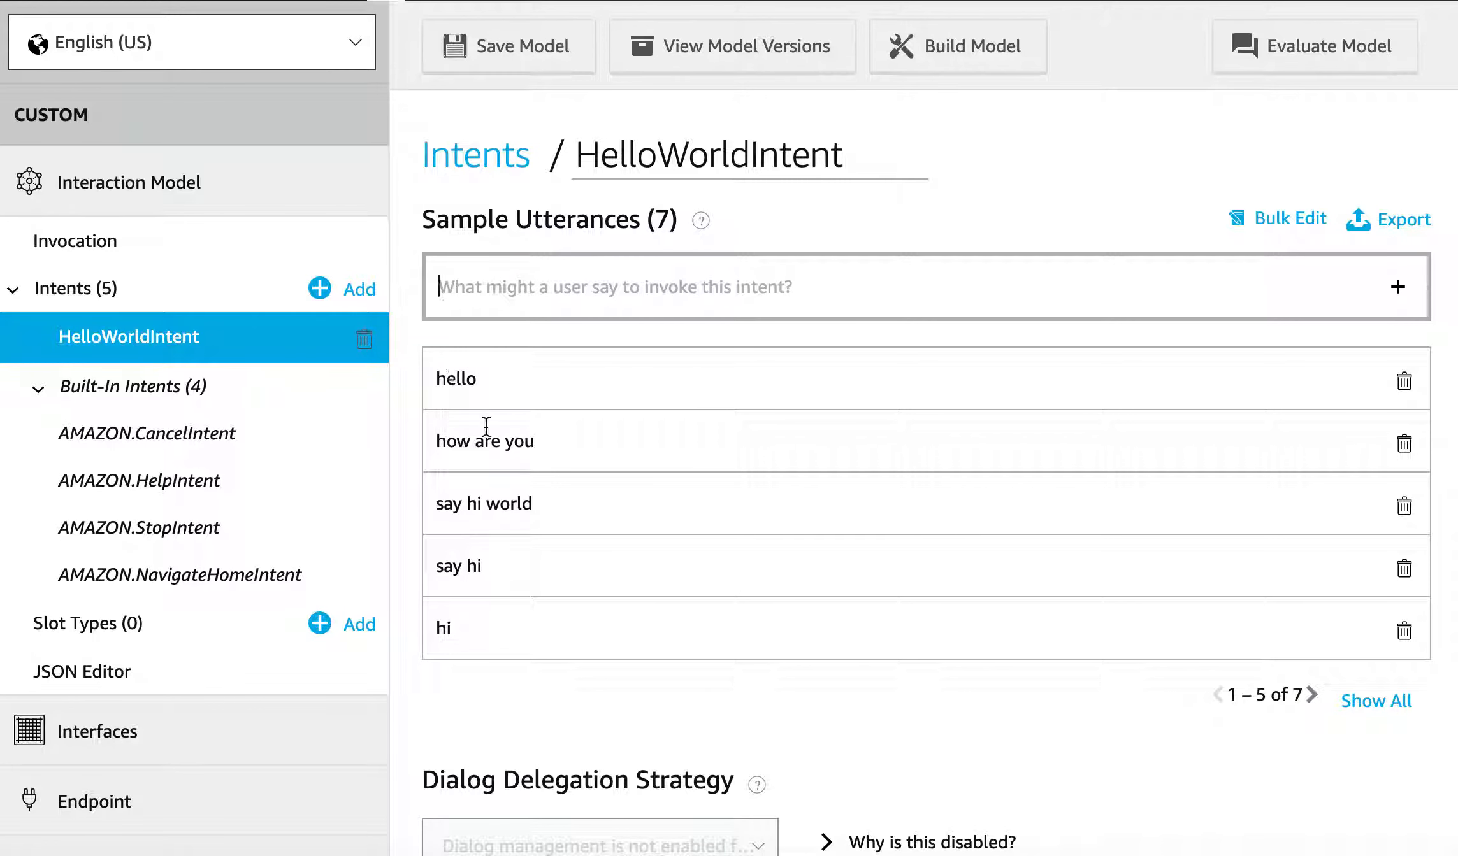
scroll(765, 419, "up", 2)
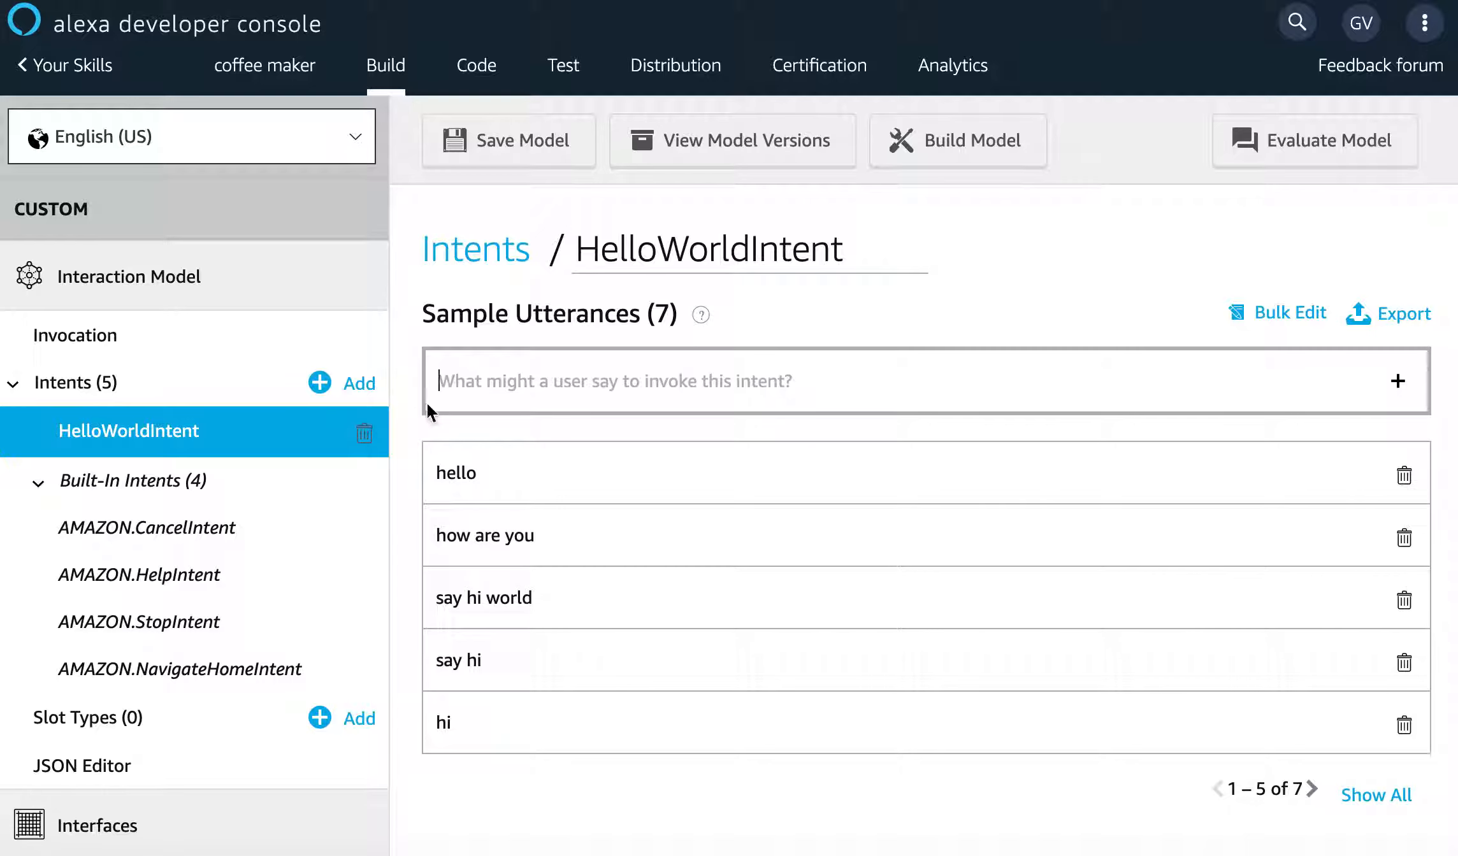
Step: Open the interaction model's JSON and examine how the invocation name, intents and sample utterances are defined
scroll(179, 510, "down", 2)
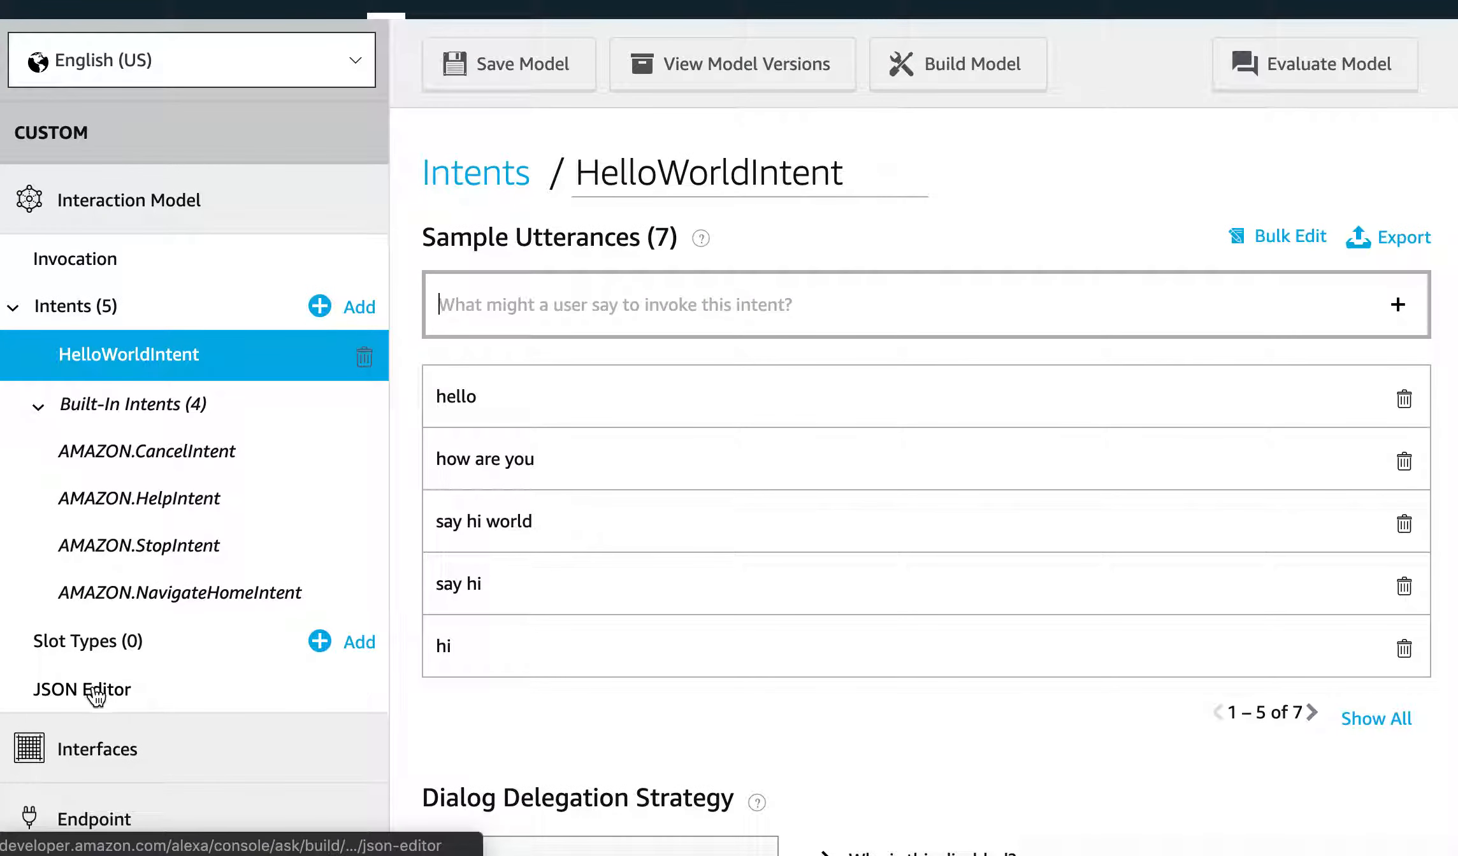
left_click(96, 697)
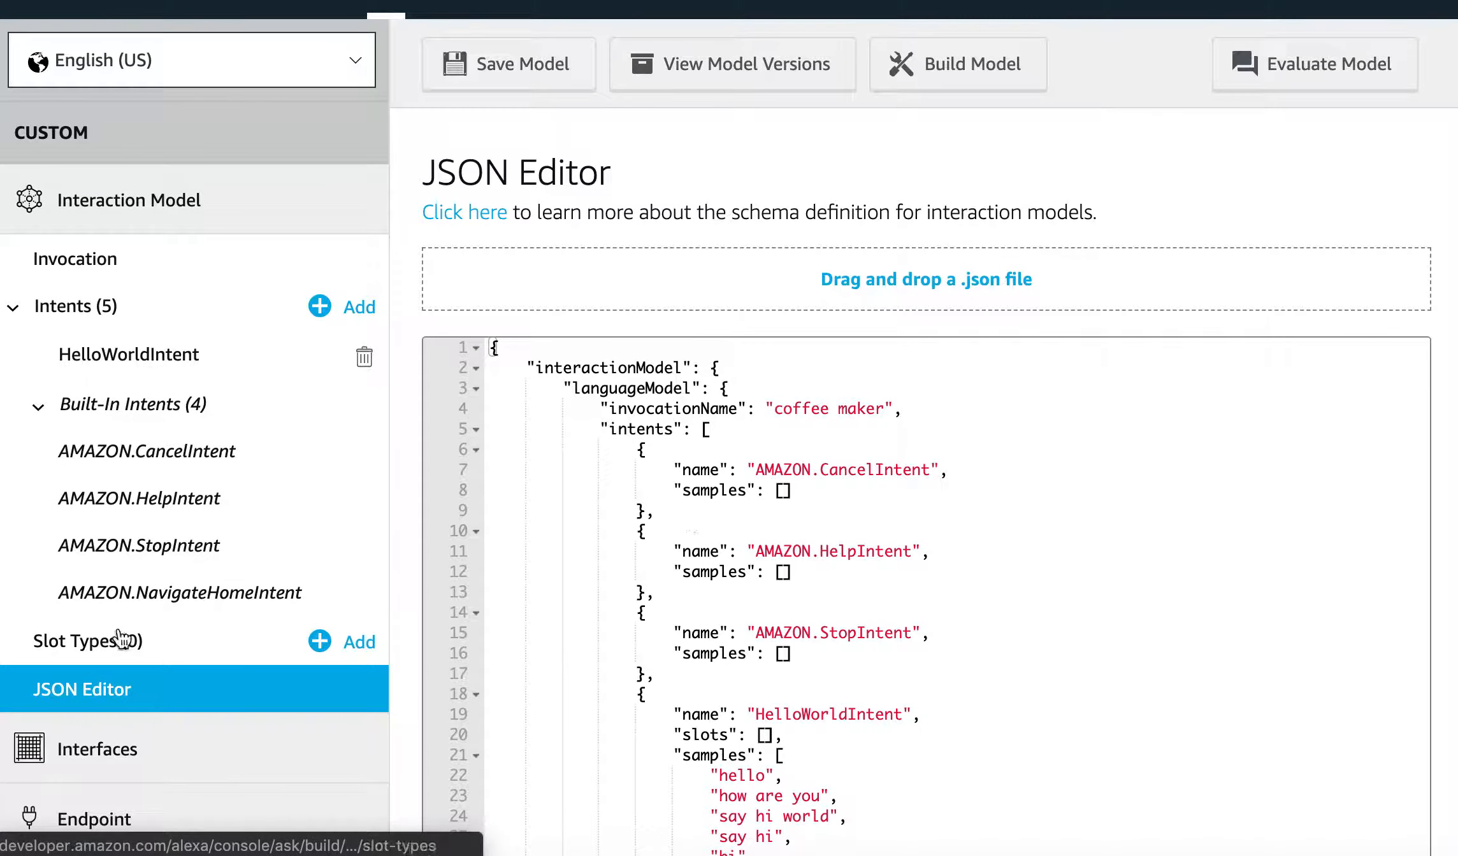
scroll(1090, 596, "down", 6)
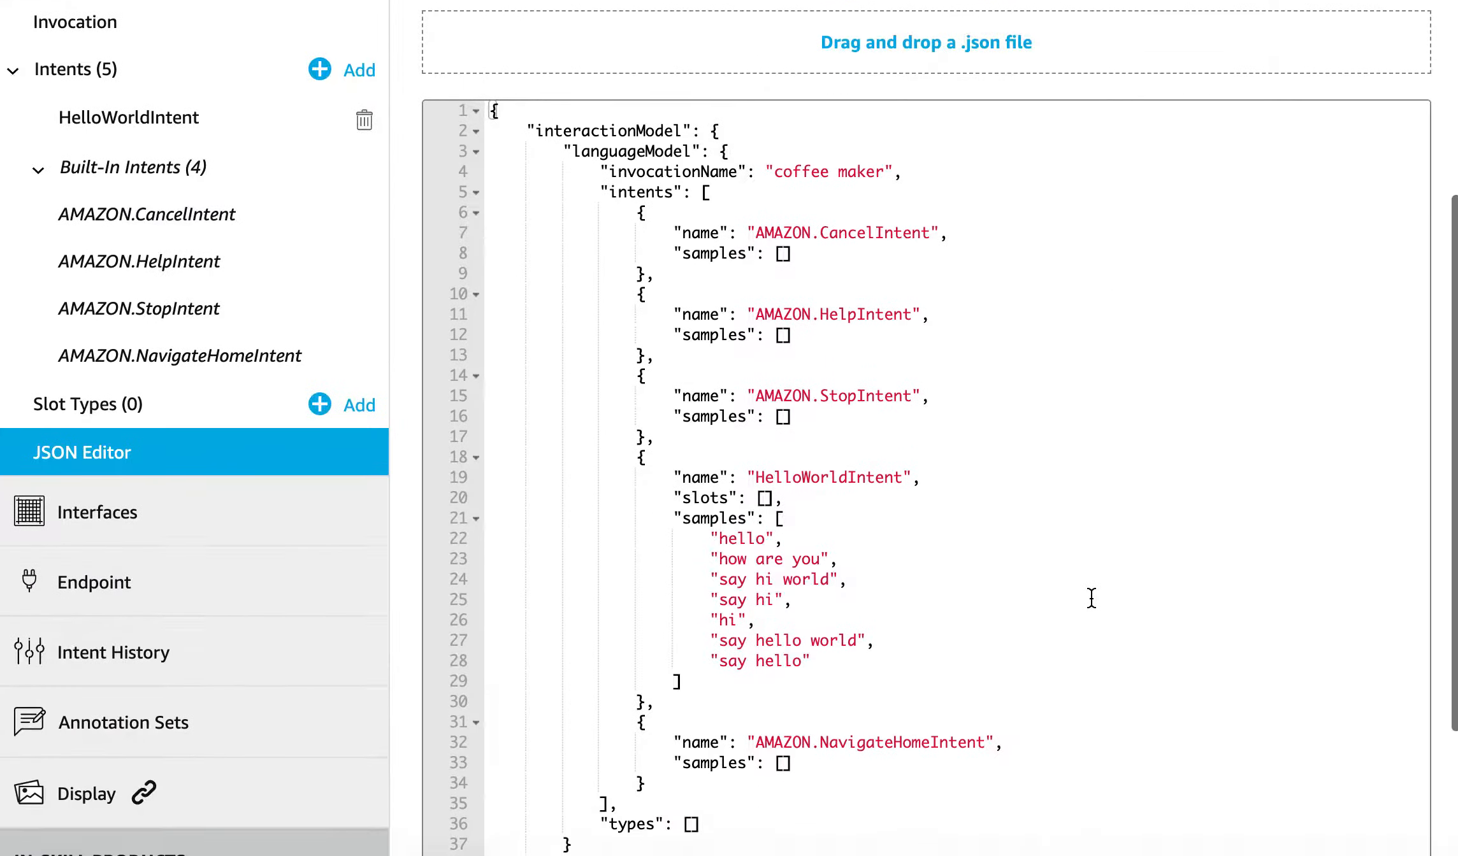
scroll(202, 247, "up", 3)
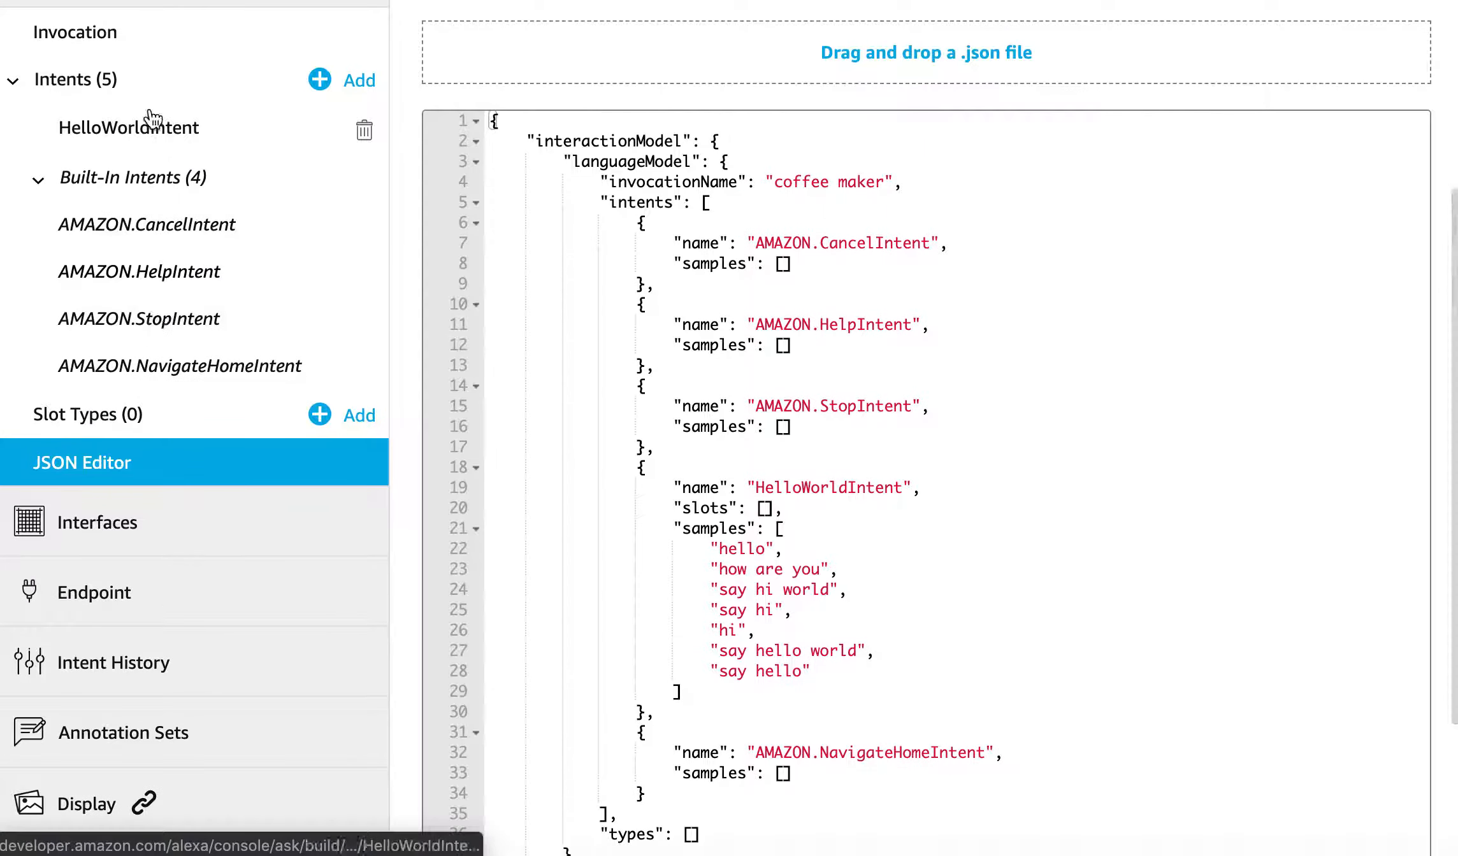
scroll(1030, 367, "down", 2)
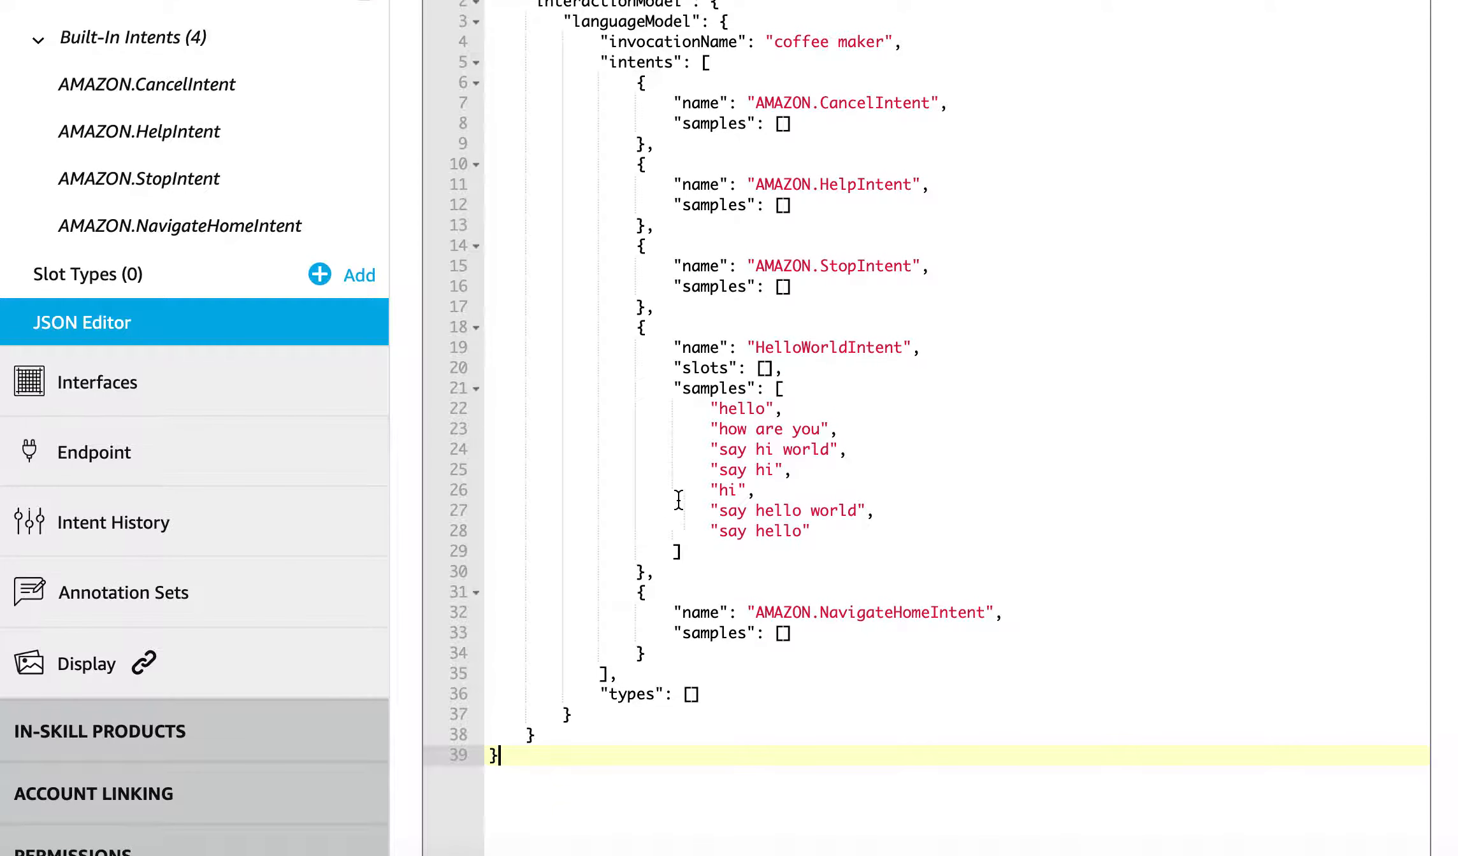
scroll(979, 462, "up", 4)
mouse_move(889, 379)
left_mouse_down()
mouse_move(844, 763)
mouse_move(862, 381)
left_mouse_up()
left_click(1032, 501)
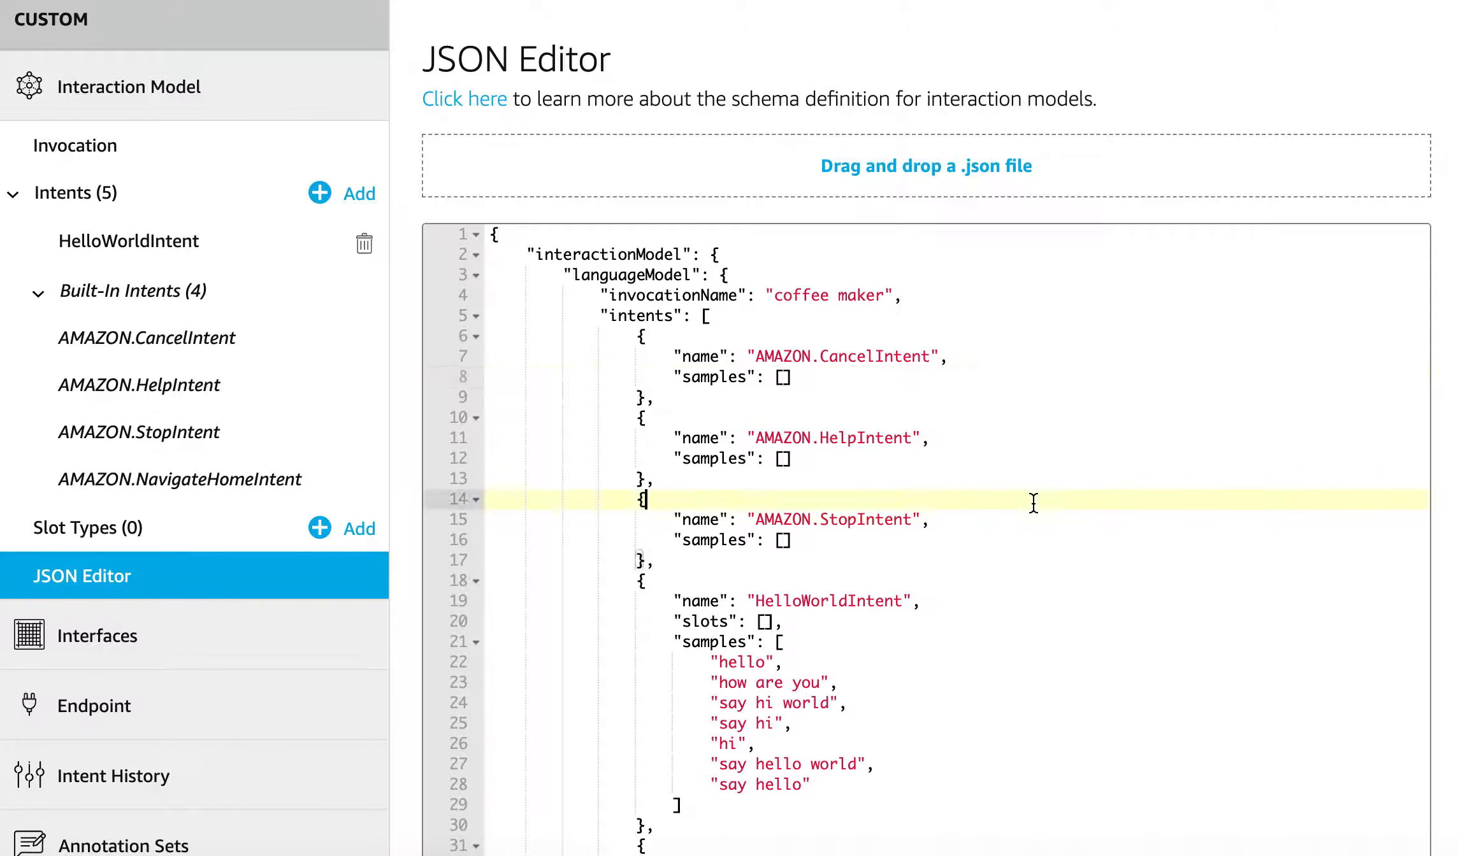
left_click(1000, 387)
scroll(1073, 355, "down", 5)
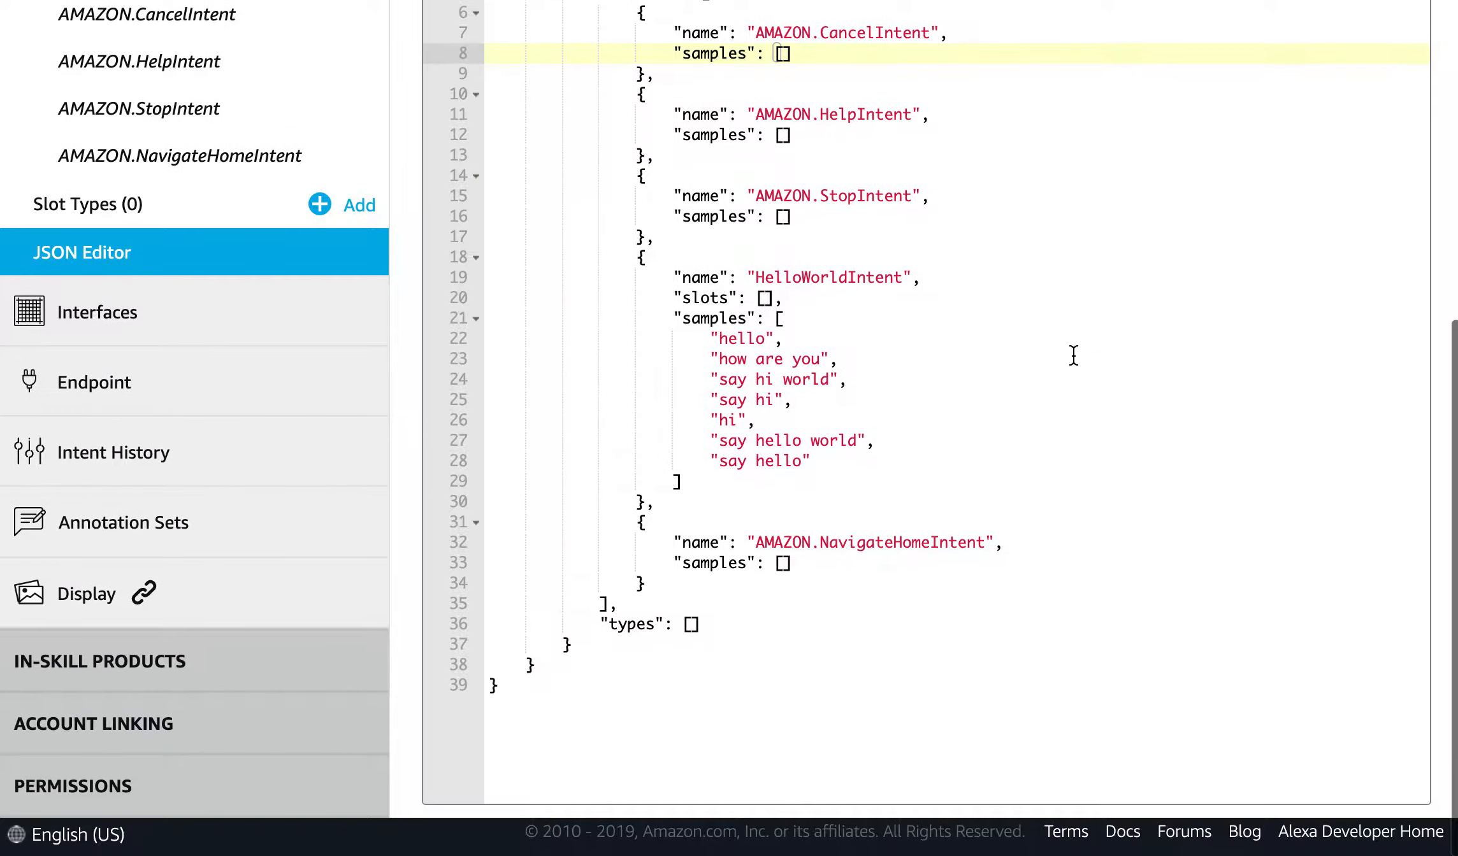
scroll(1074, 355, "up", 8)
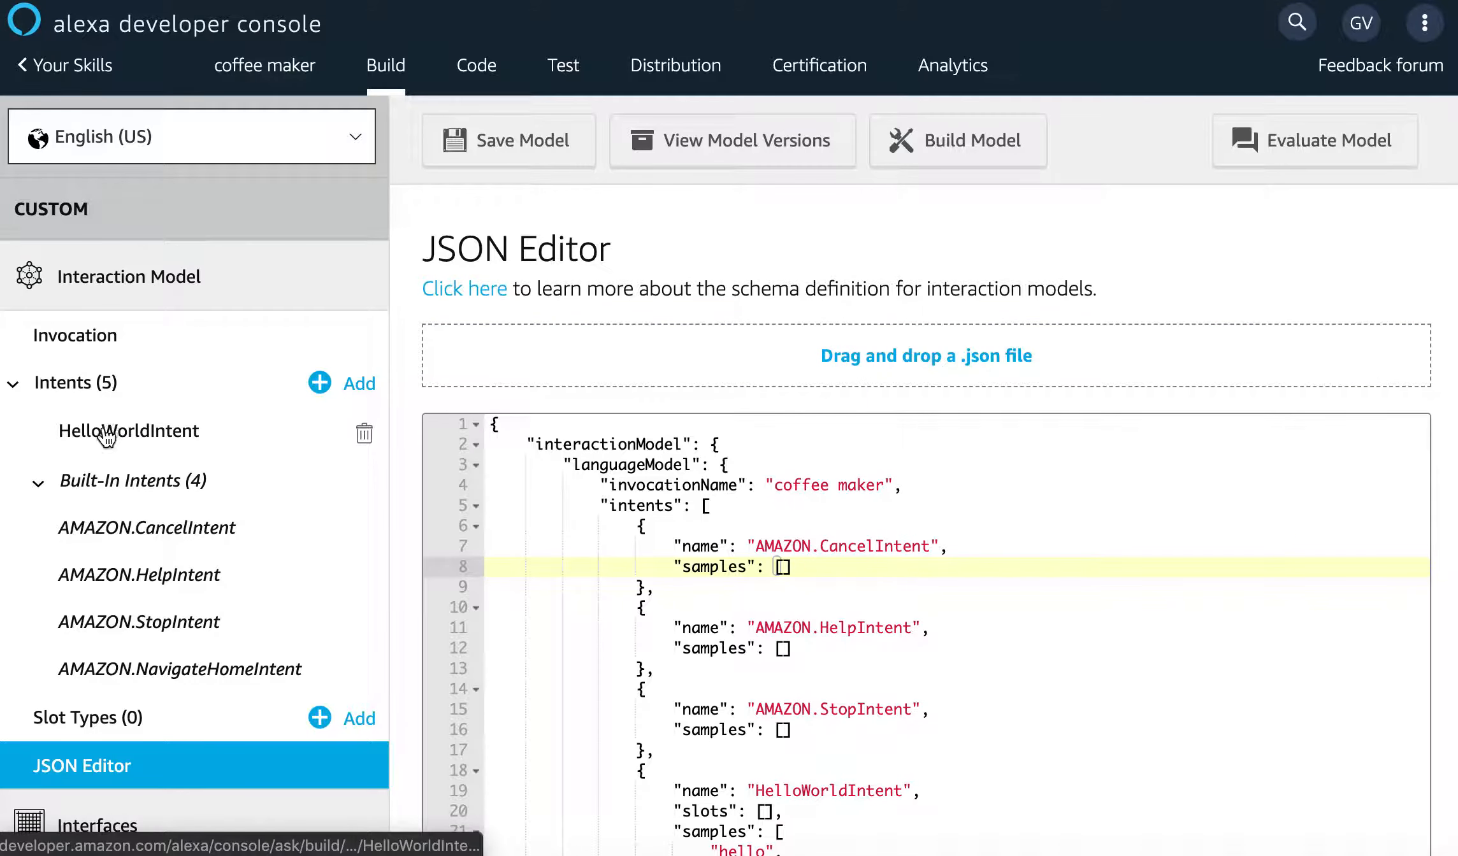
Step: Add a custom intent named GetCoffeeIntent to the interaction model
left_click(357, 386)
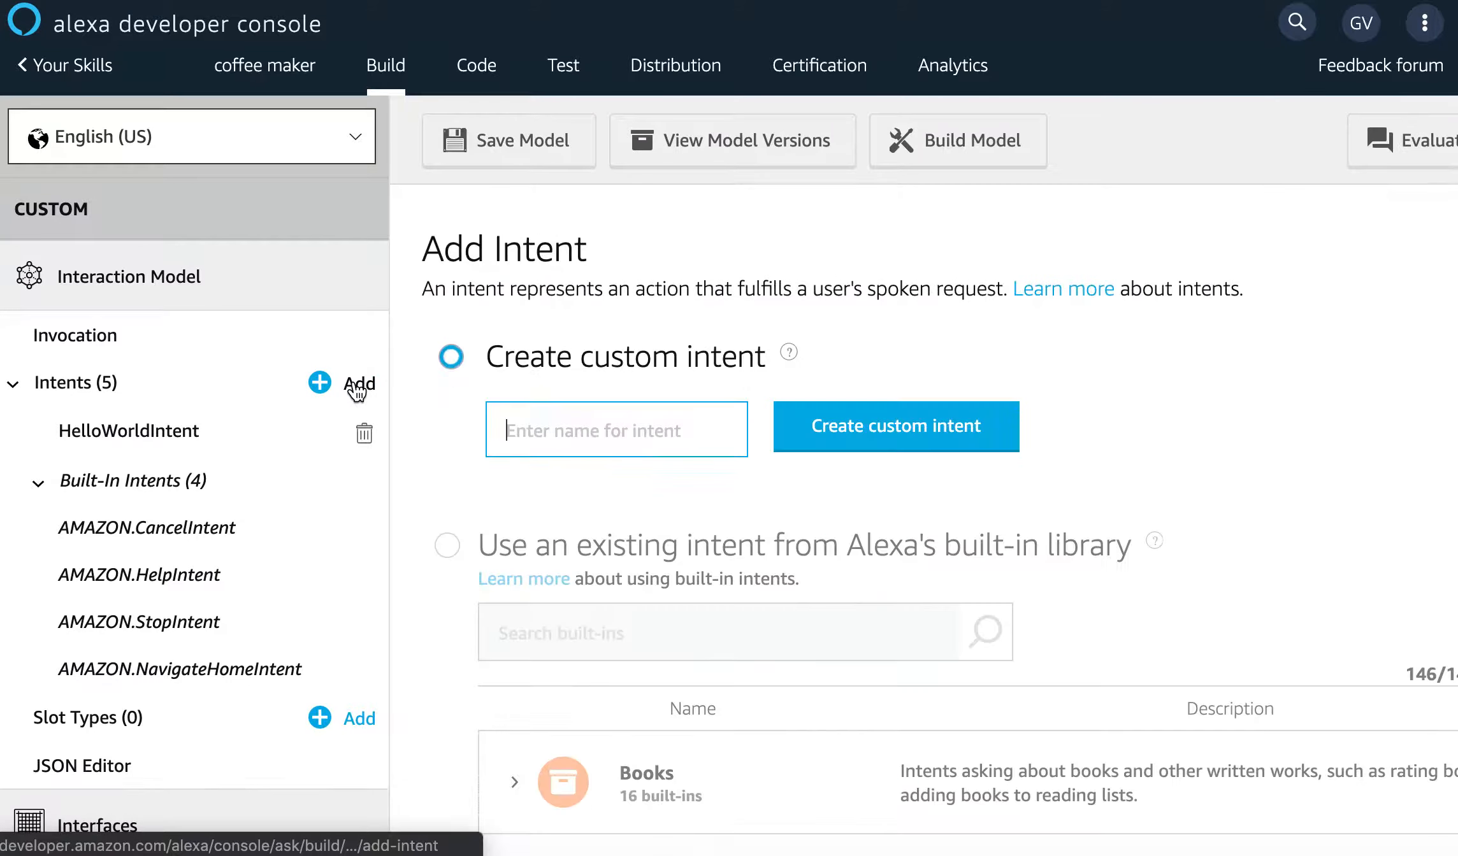
type("G")
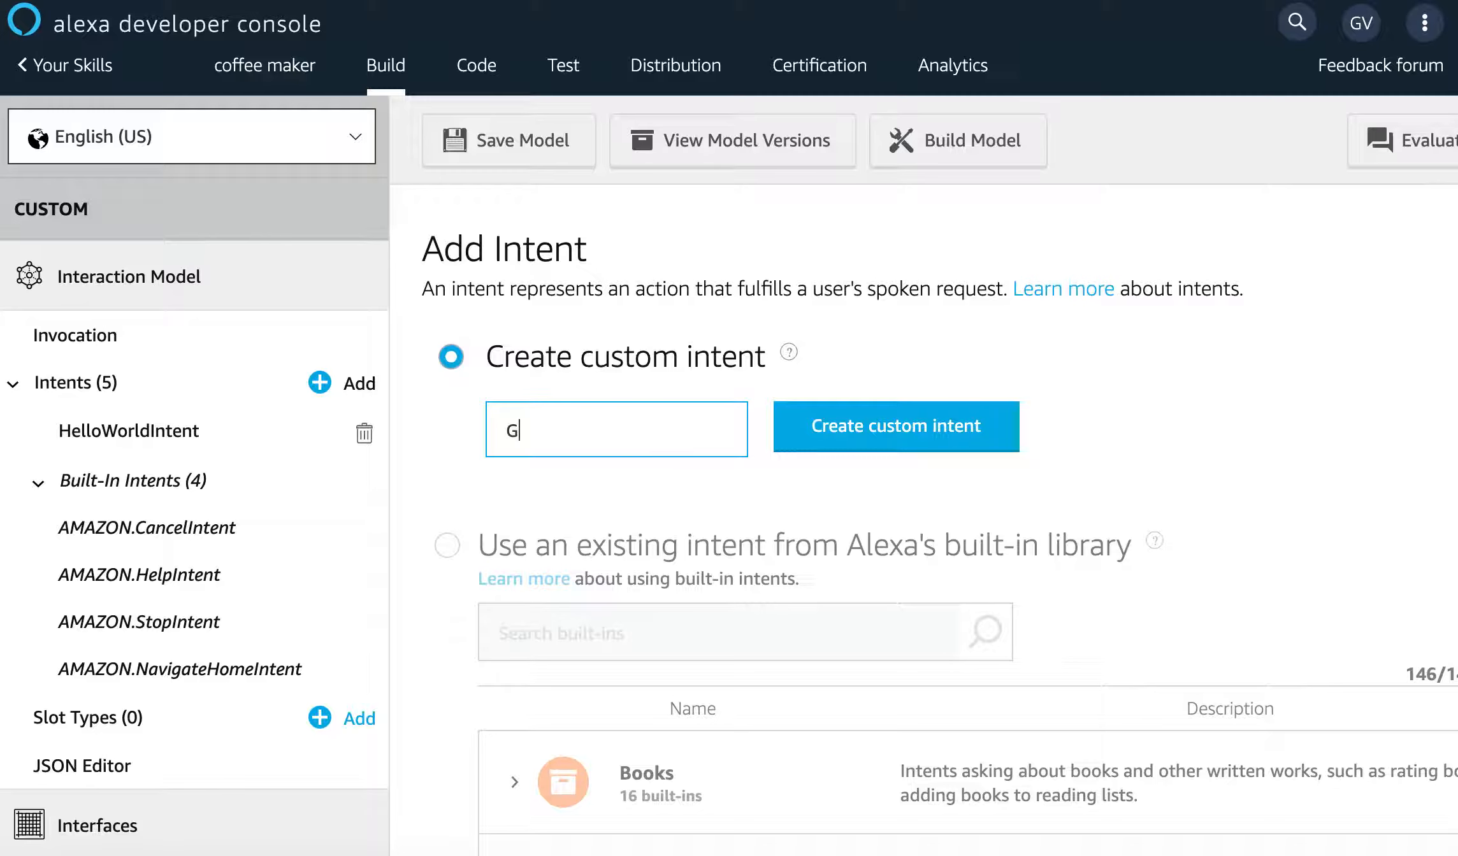
type("etCoffeeIntent")
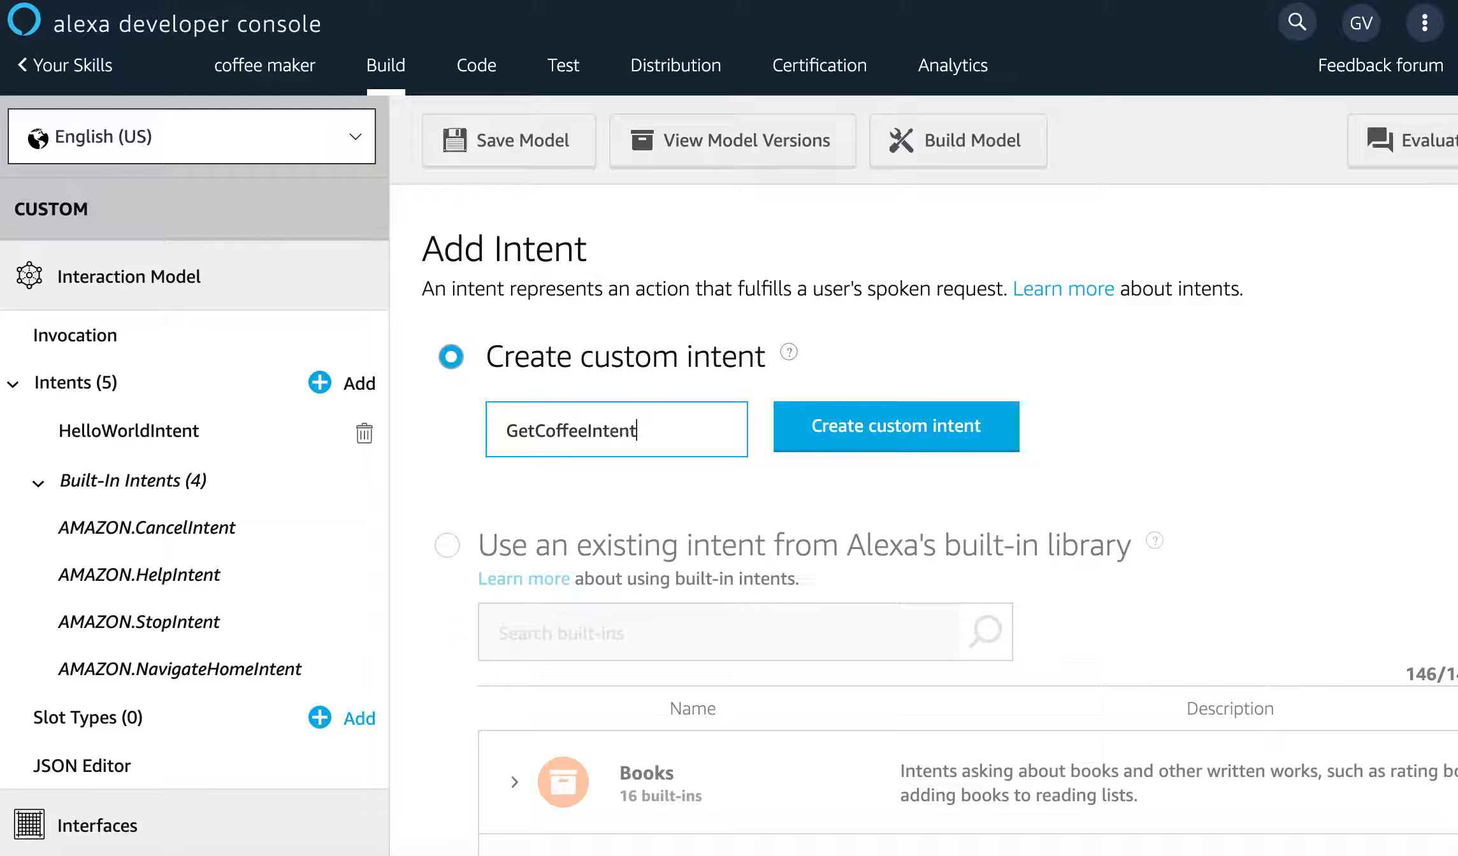
left_click(905, 432)
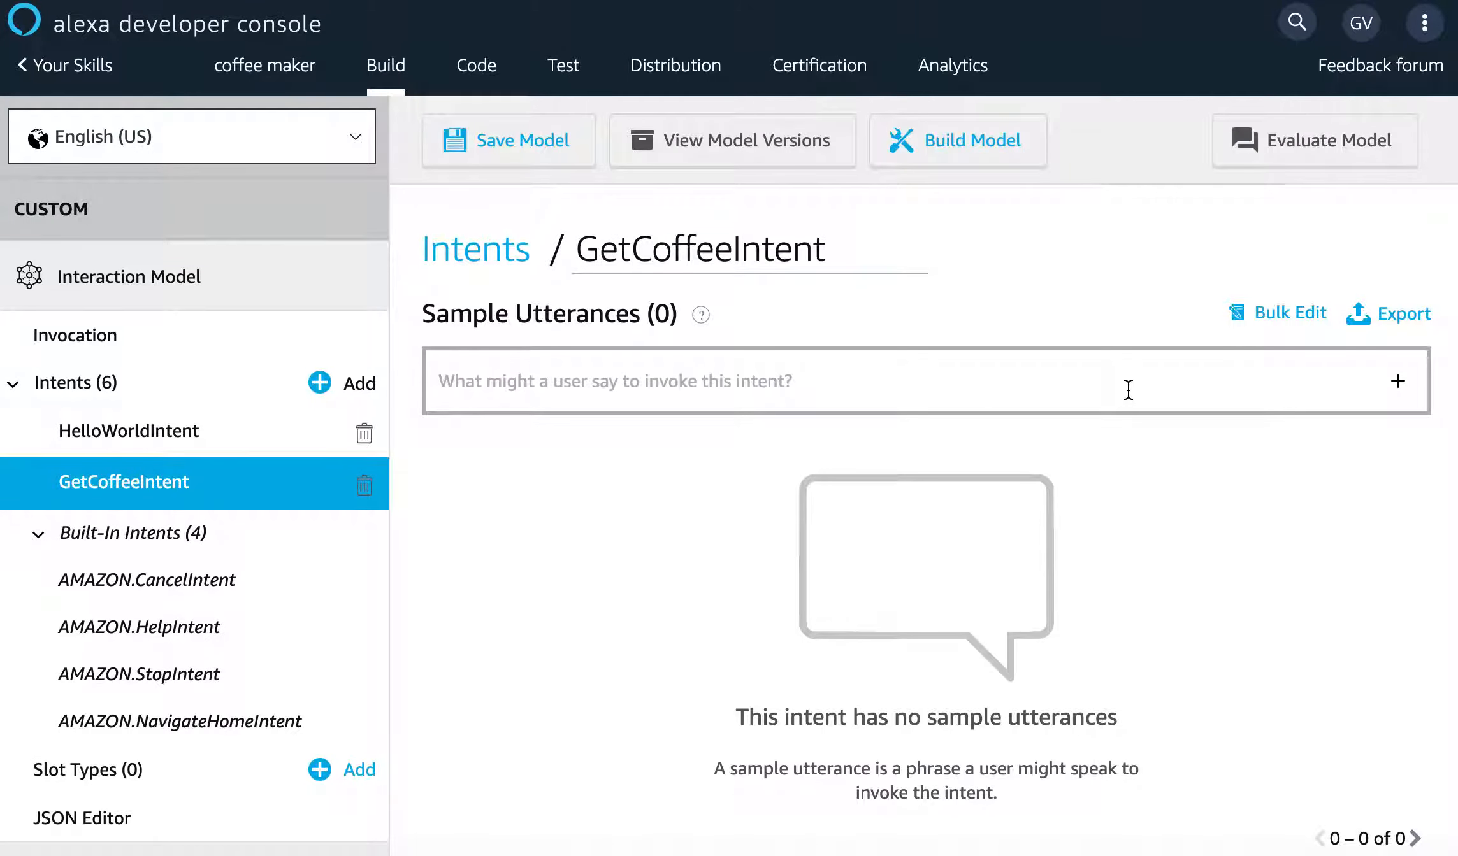
Step: Add the sample utterances "get me some coffee" and "i would like some coffee" to GetCoffeeIntent, and save the model
scroll(1125, 388, "down", 1)
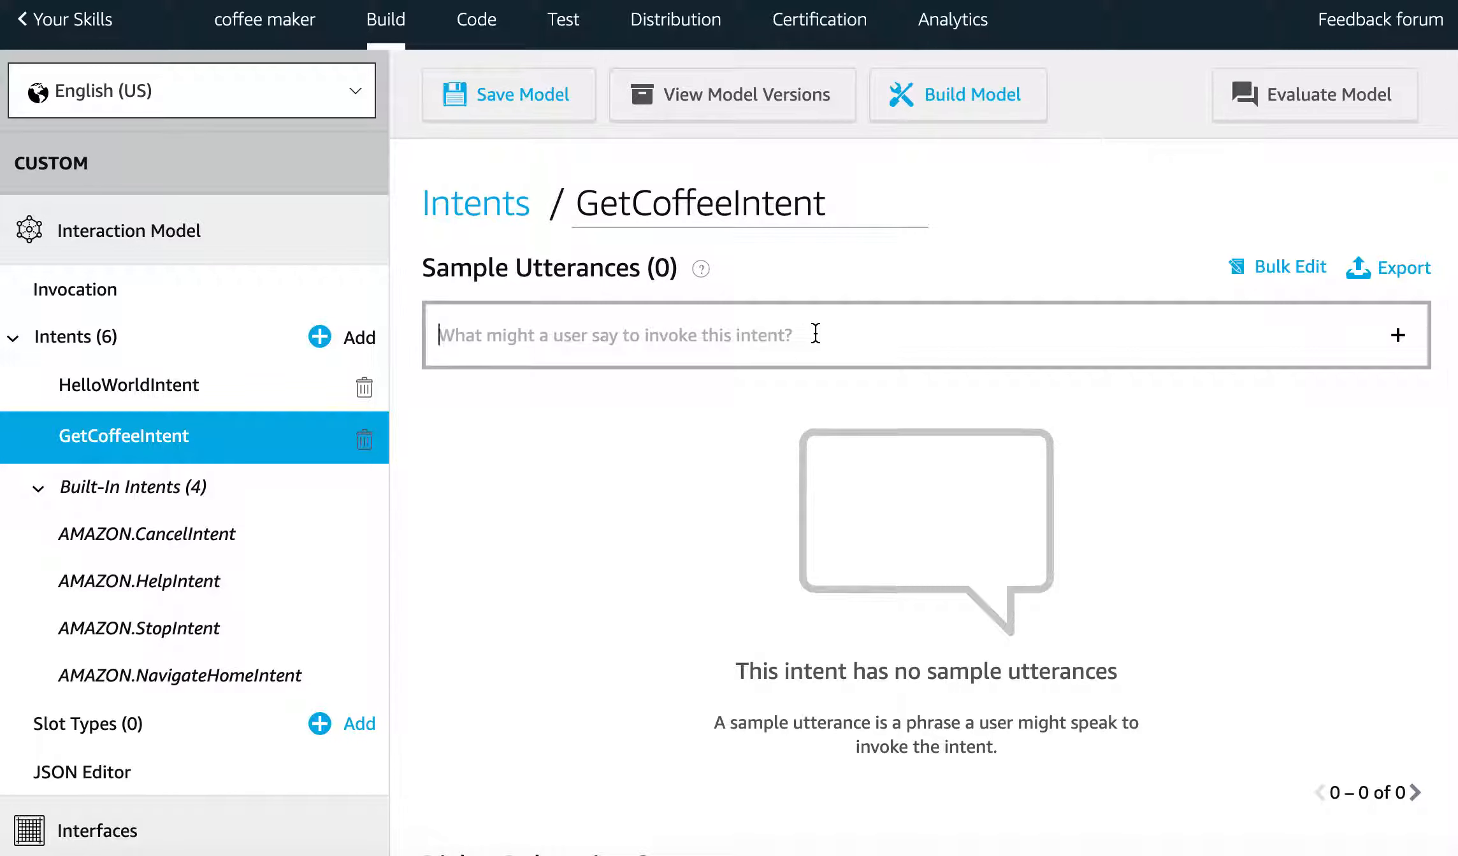
type("get me some coffee")
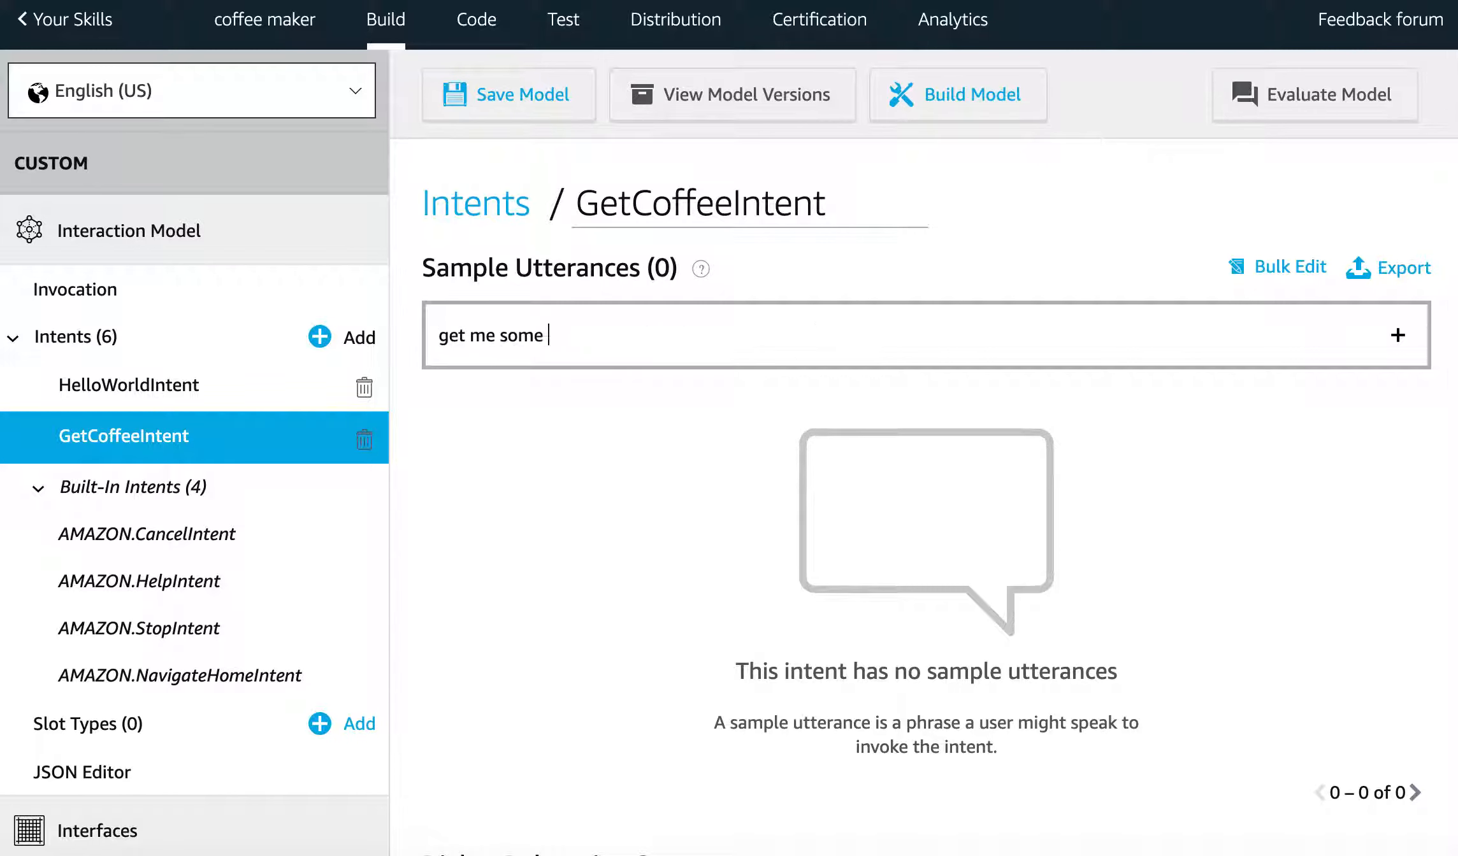
left_click(1399, 338)
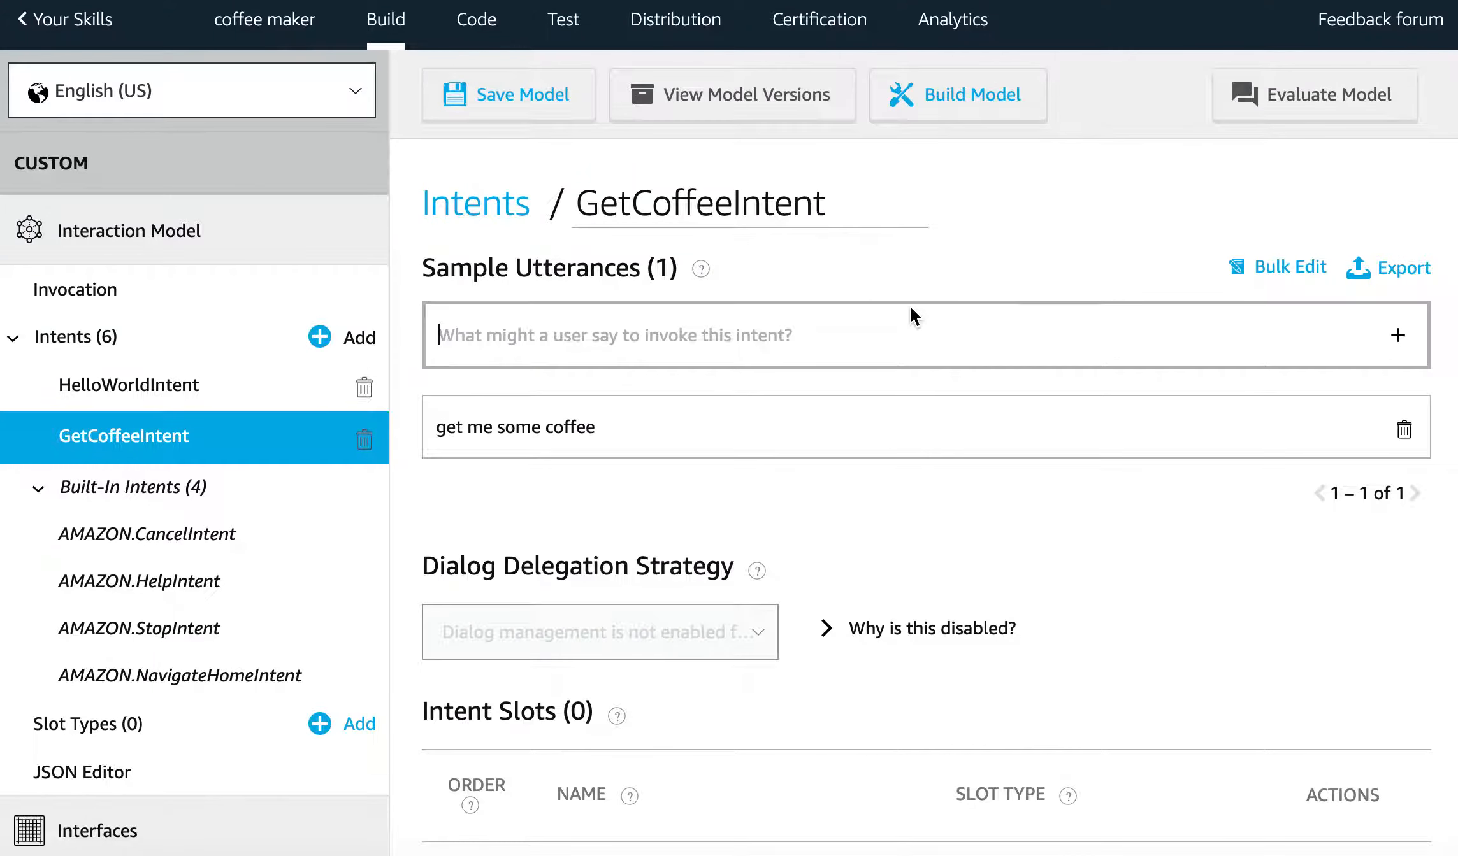
type("i would like some oc")
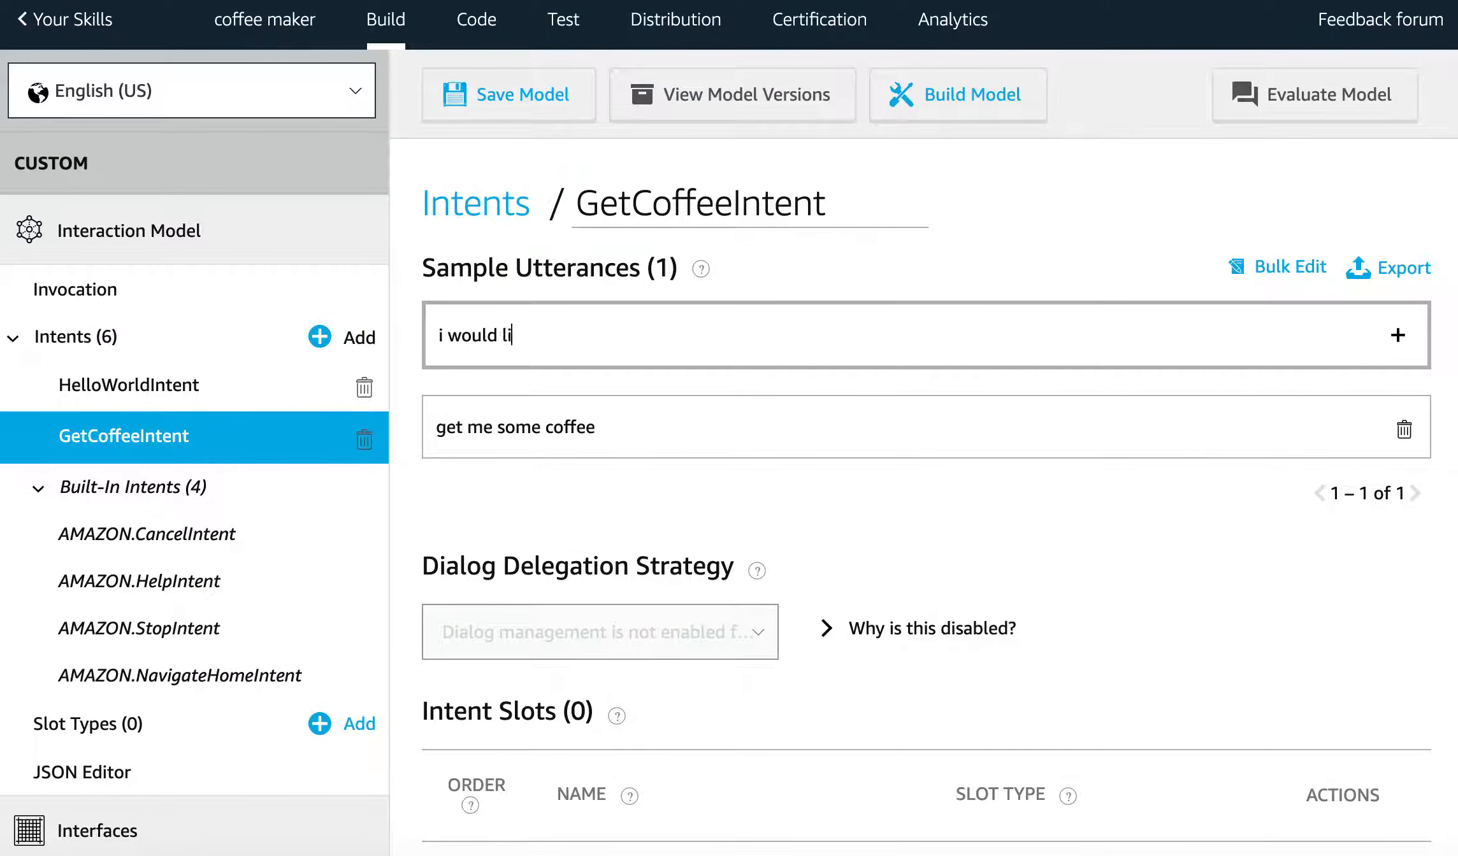
key("BackSpace")
key("BackSpace")
type("coffee")
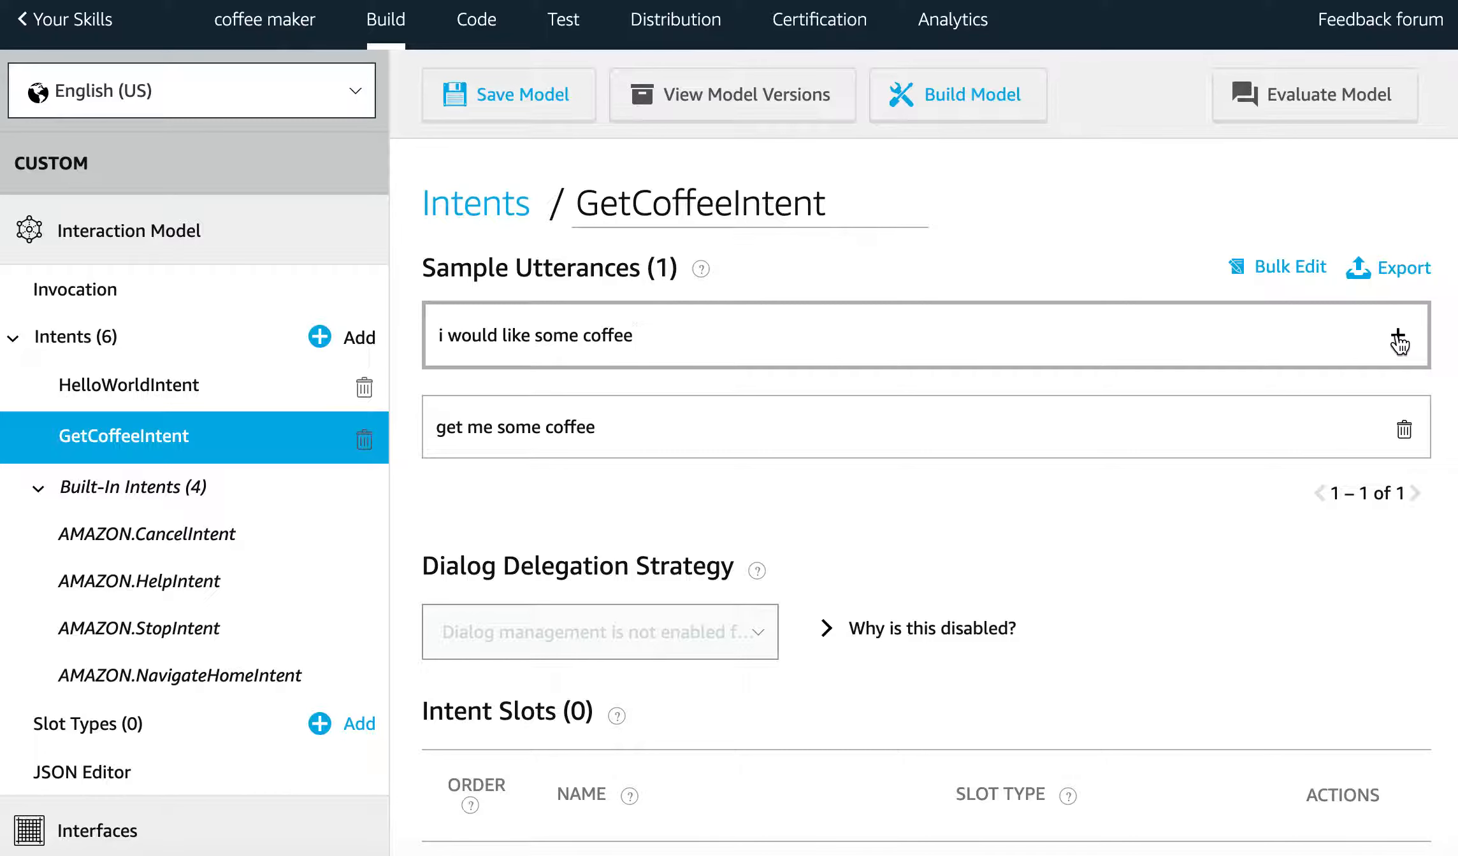
left_click(1399, 338)
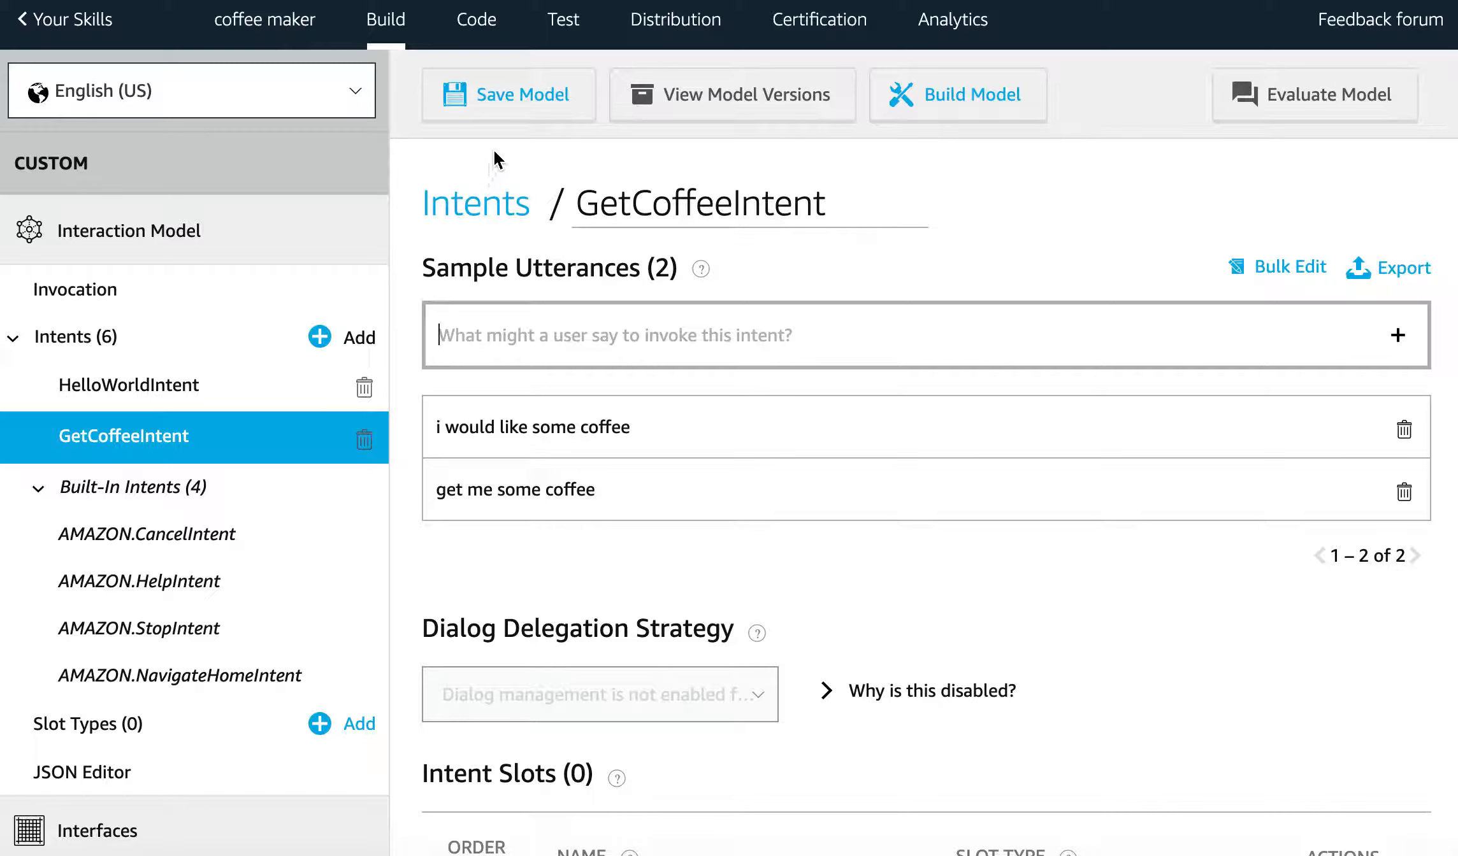
left_click(521, 93)
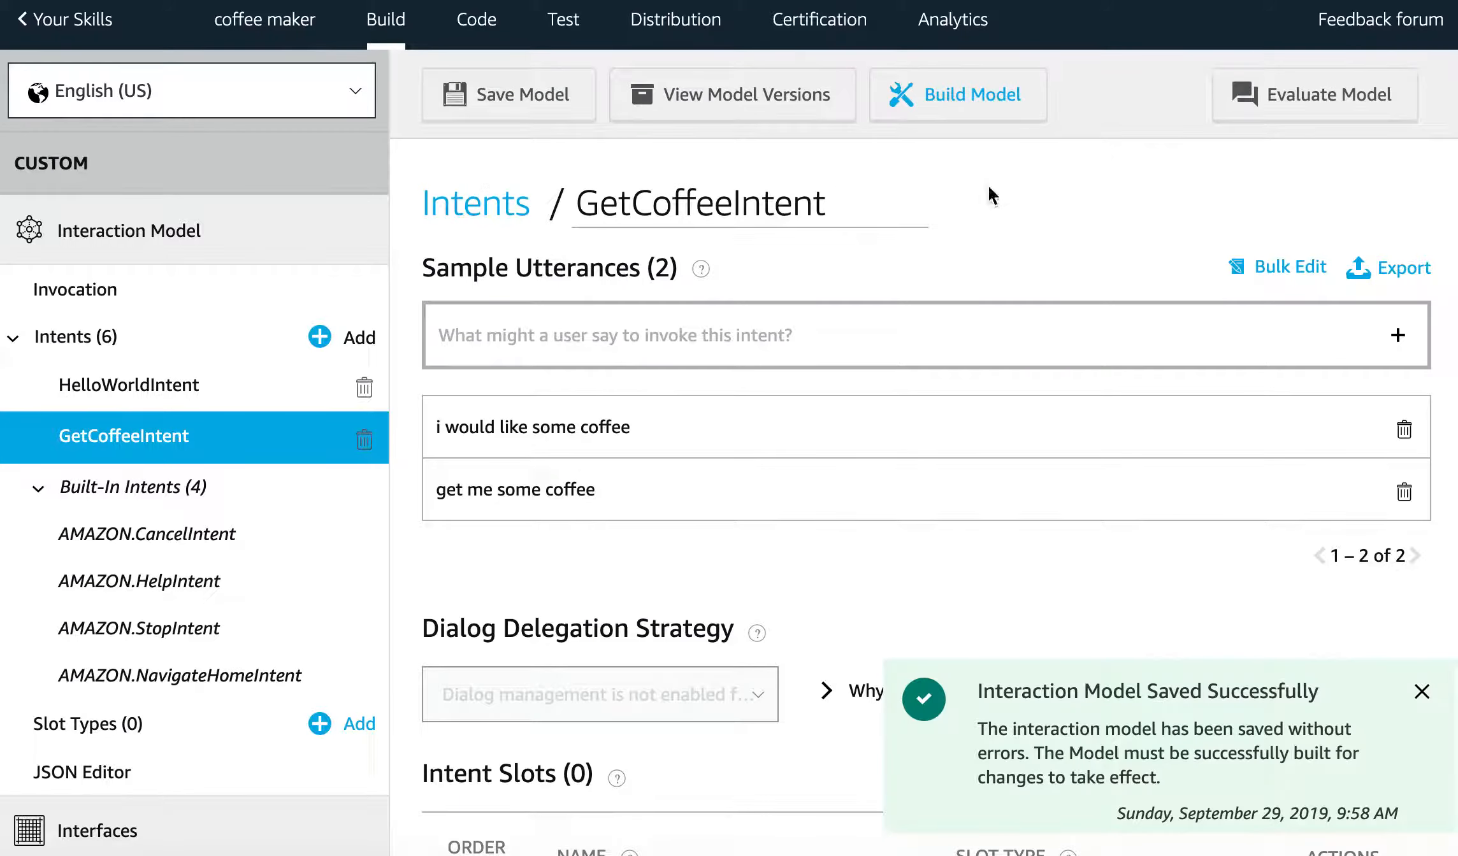